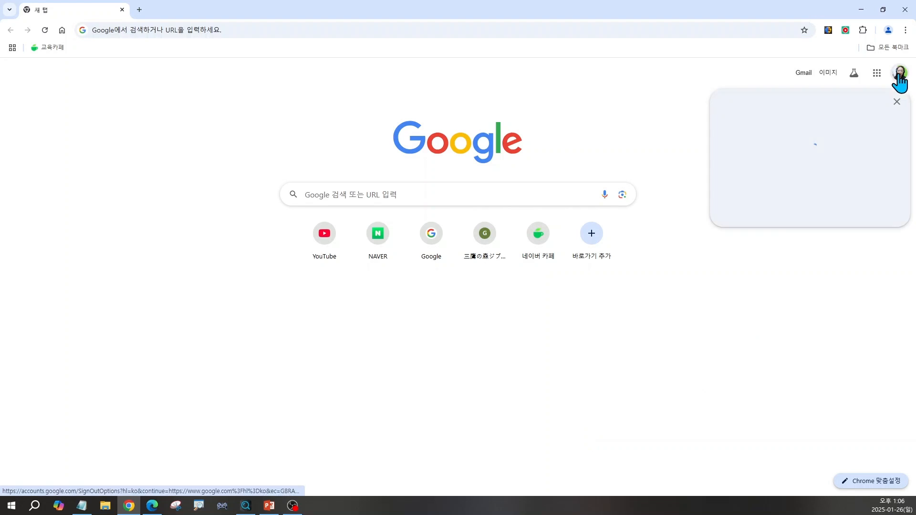
Using the other Google account, search Google for "챗gpt" and open the 챗GPT result on chatgpt.com
left_click(774, 299)
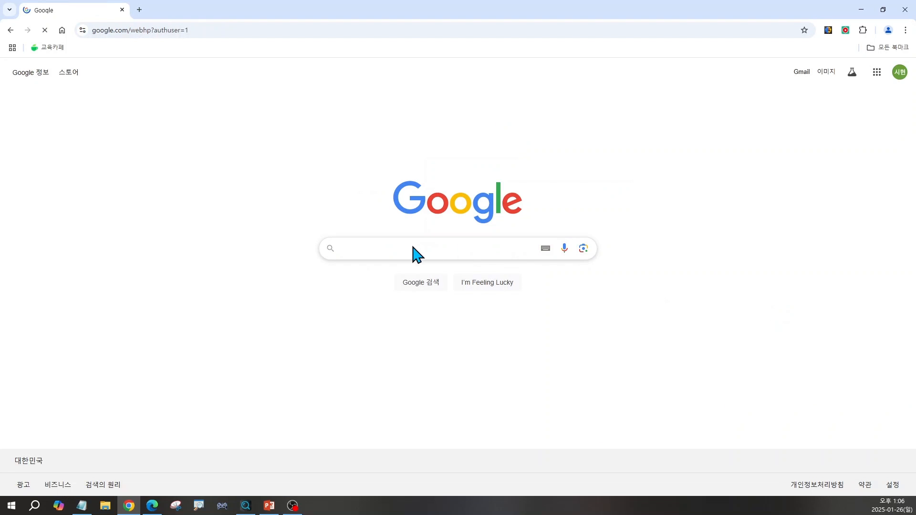
left_click(353, 248)
left_click(357, 273)
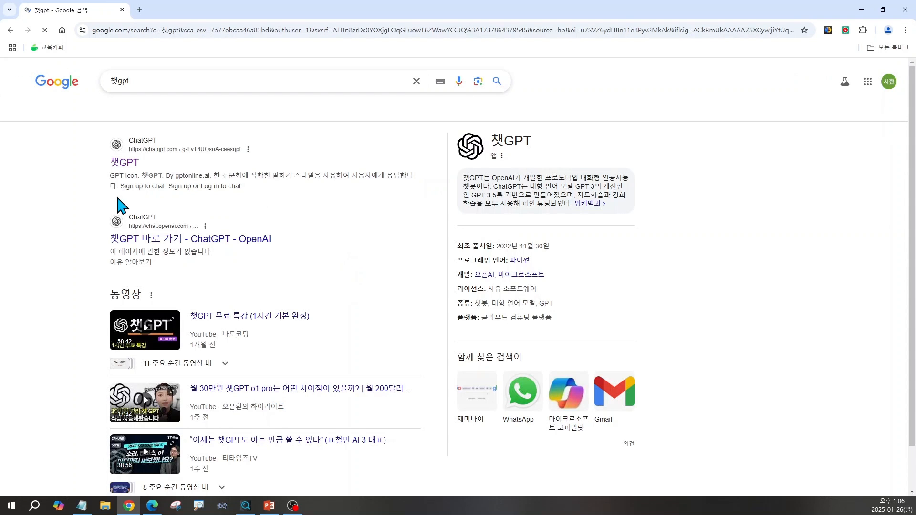
left_click(123, 164)
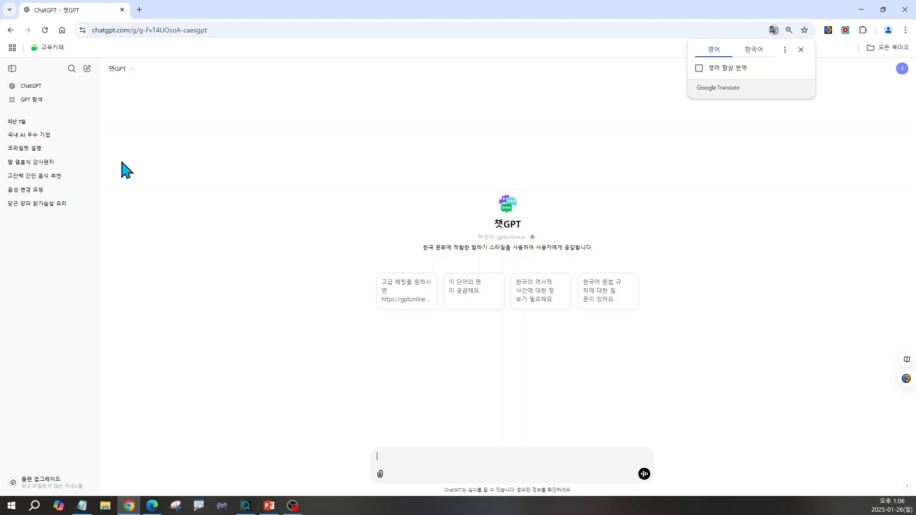
Ask the 챗GPT chat "성공적인 powerpoint 프레젠테이션 요소 3가지는?"
left_click(403, 460)
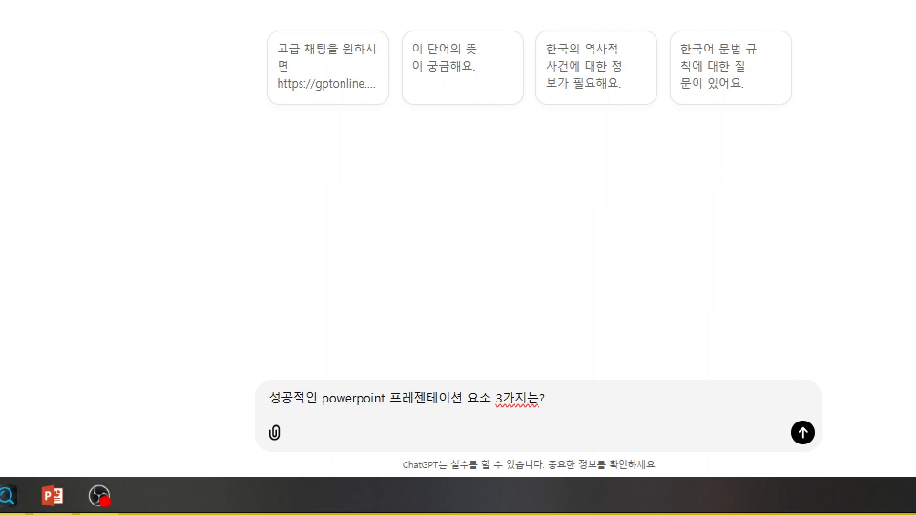
left_click(459, 383)
left_click_drag(265, 417, 572, 417)
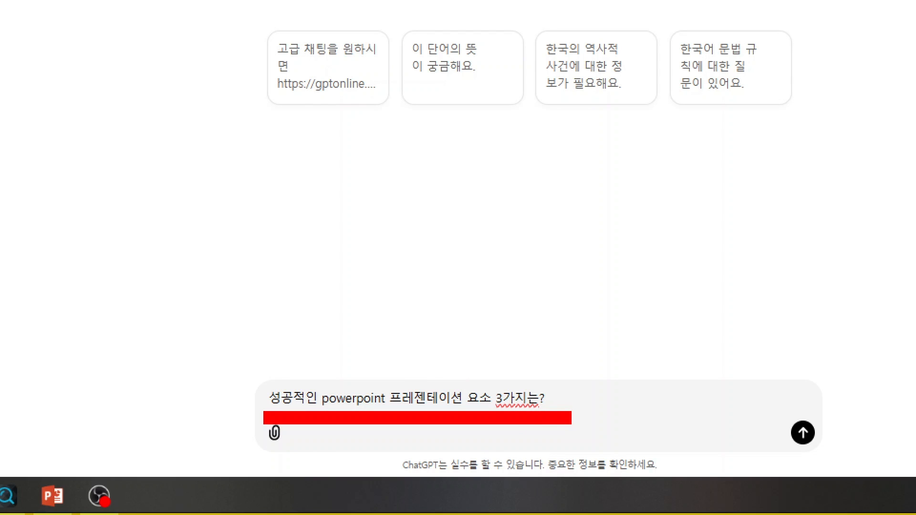
key("Escape")
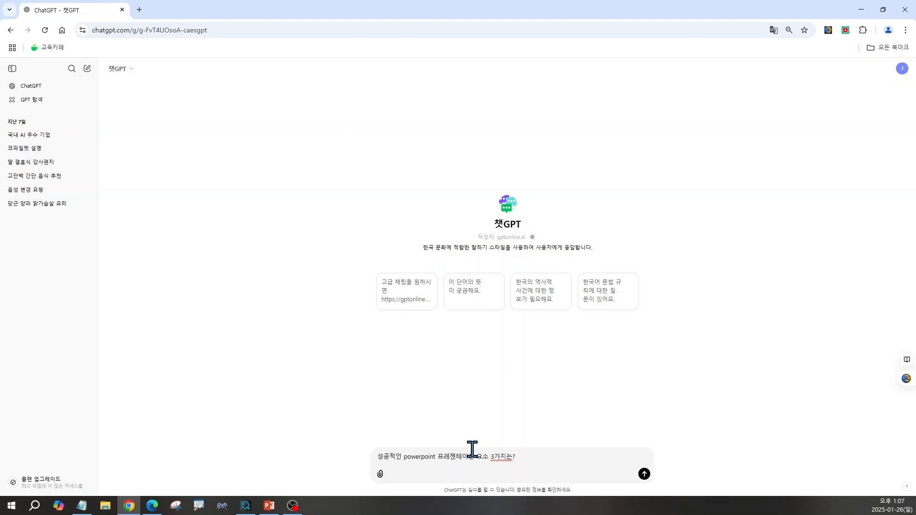
key("Return")
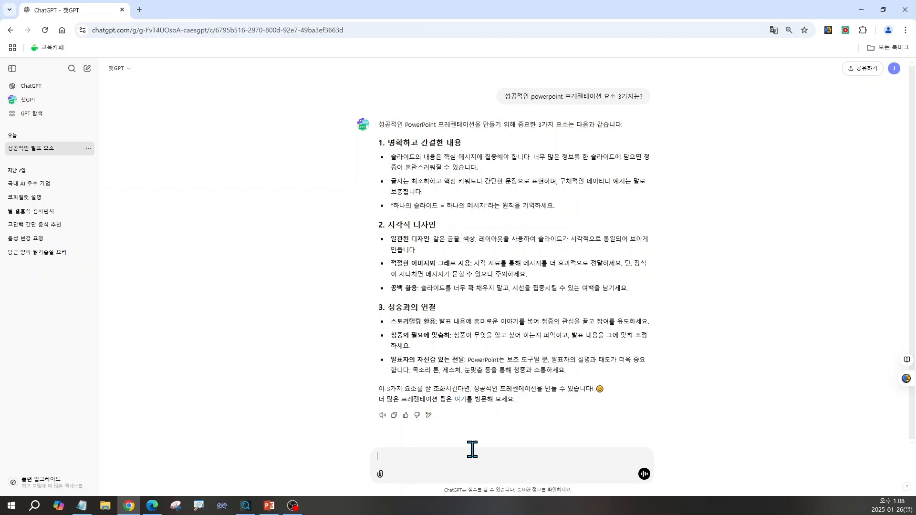
Check the outline slide in PowerPoint, then ask ChatGPT for per-slide content on "소액 투자로 재테크 잘하는법": ages 40~60, clear and concise, 3 slides, 5 minutes
left_click(269, 506)
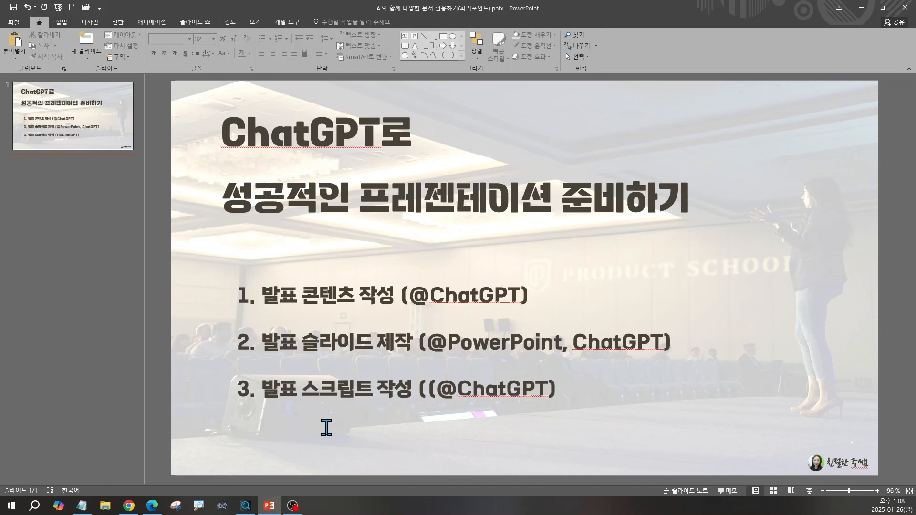
left_click(130, 506)
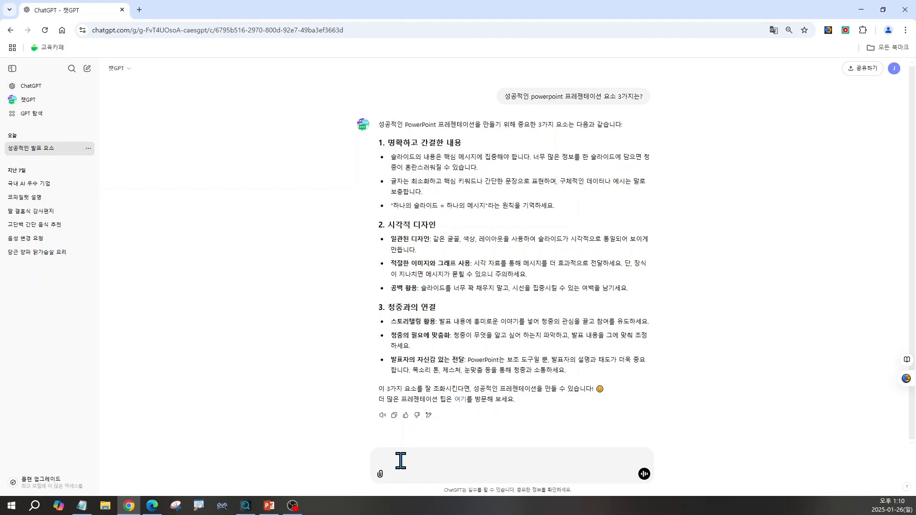
type("\"소액 투자로 재테크 잘하는법\"에 대한 주제로 powerpoint 발표를 하려해 아래 내용을 참고해서 각 슬라이드 별로 콘텐츠를 작성해줘  -대상 : 40~60대 -명확하고 간결하게 내용 작성 -슬라이드 개수 : 3장 -발표시간 : 5분")
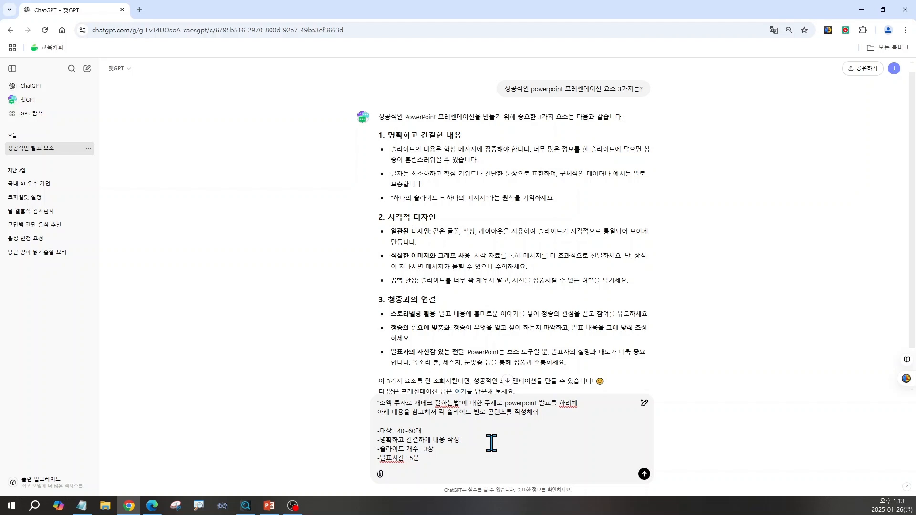
key("Return")
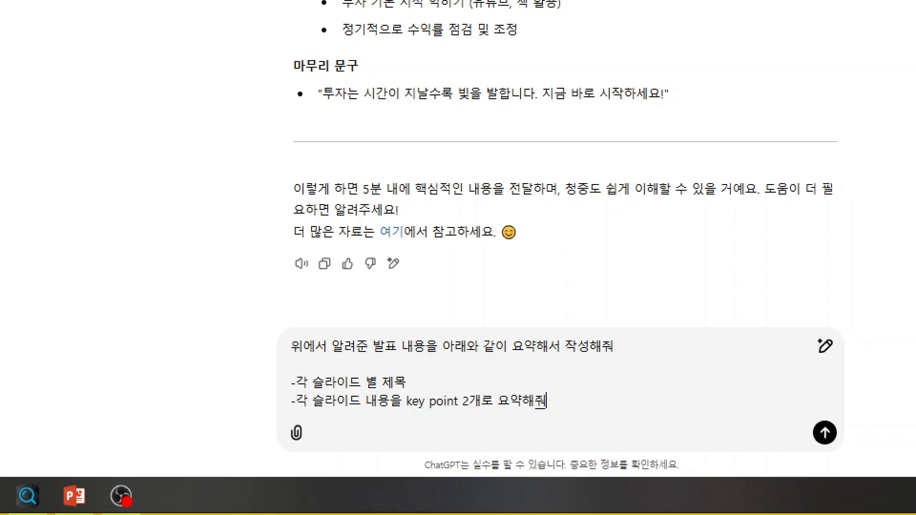
Ask ChatGPT to summarize the presentation content above as a title and two key points for each slide
key("ctrl+2")
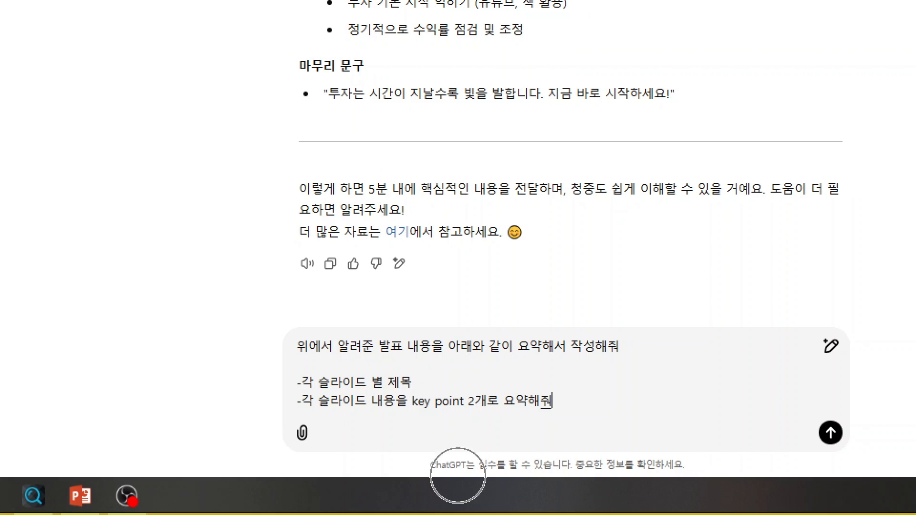
mouse_move(265, 317)
left_mouse_down()
mouse_move(405, 424)
mouse_move(683, 432)
left_mouse_up()
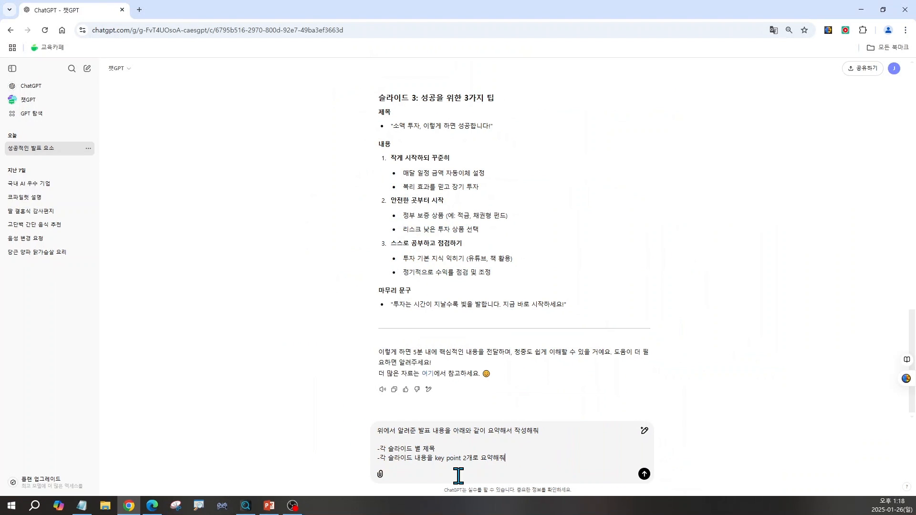
key("Return")
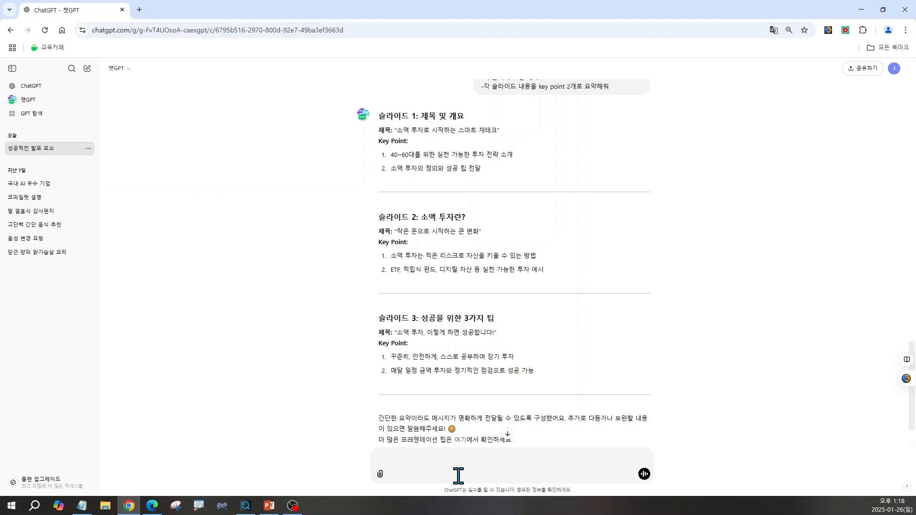
Switch to the PowerPoint presentation with the ChatGPT presentation-preparation outline
left_click(270, 506)
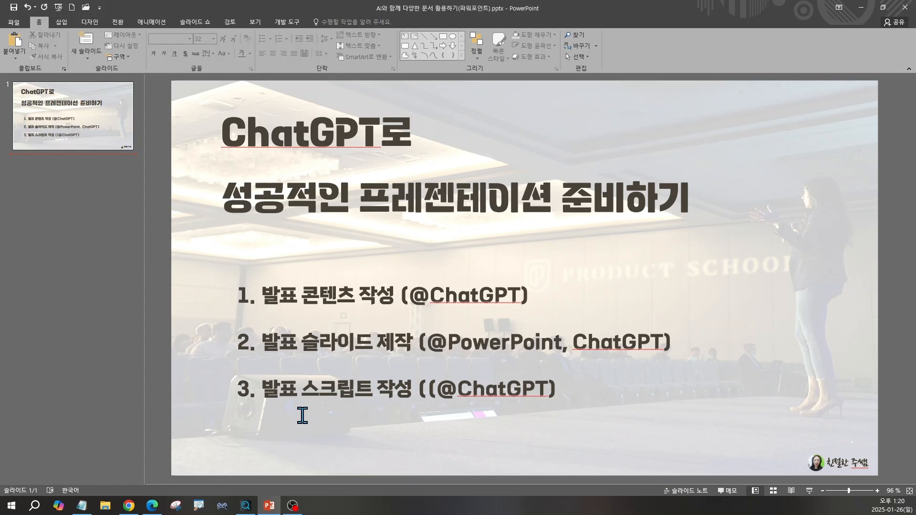
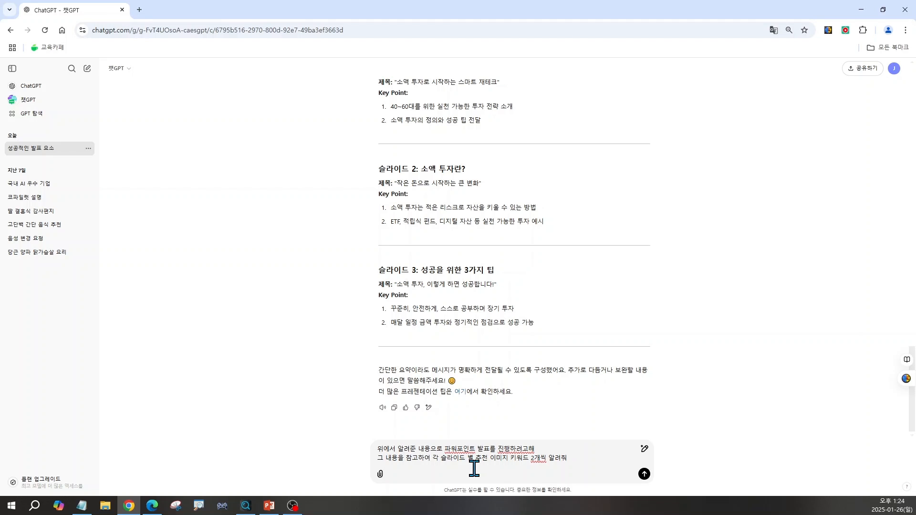
Ask ChatGPT for two recommended image keywords per slide and have them simplified with "이미지 키워드를 더 간략하게 도와줘"
key("Return")
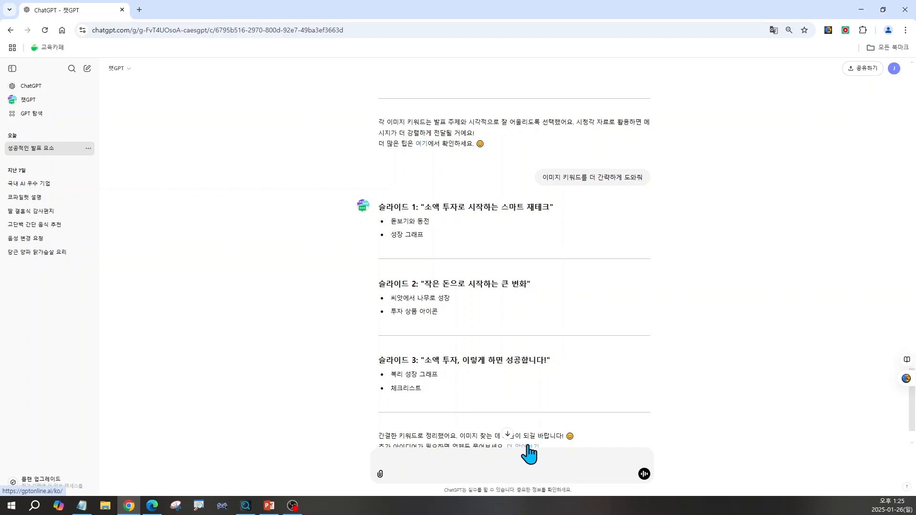
scroll(528, 453, "up", 3)
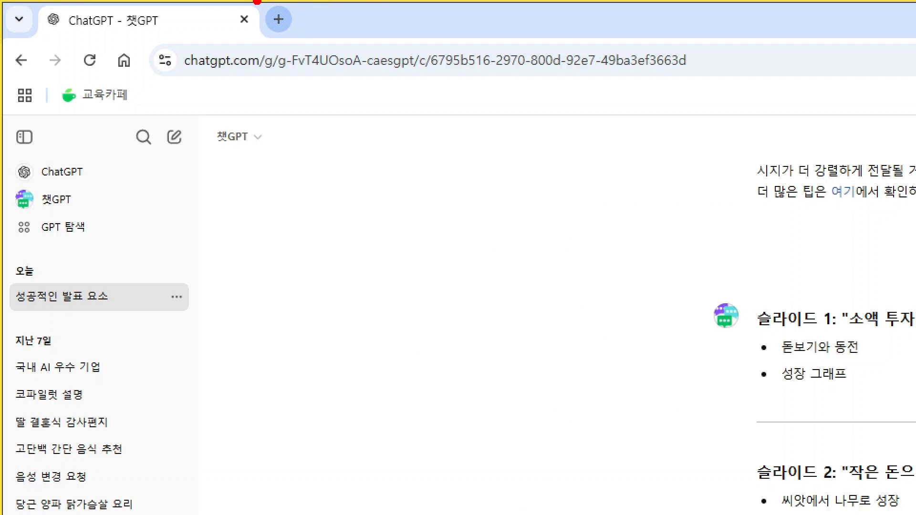
Search Google for "언스플래쉬" in a new browser tab and open the Unsplash site
mouse_move(258, 1)
left_mouse_down()
mouse_move(267, 37)
mouse_move(334, 46)
mouse_move(319, 49)
mouse_move(512, 343)
left_mouse_up()
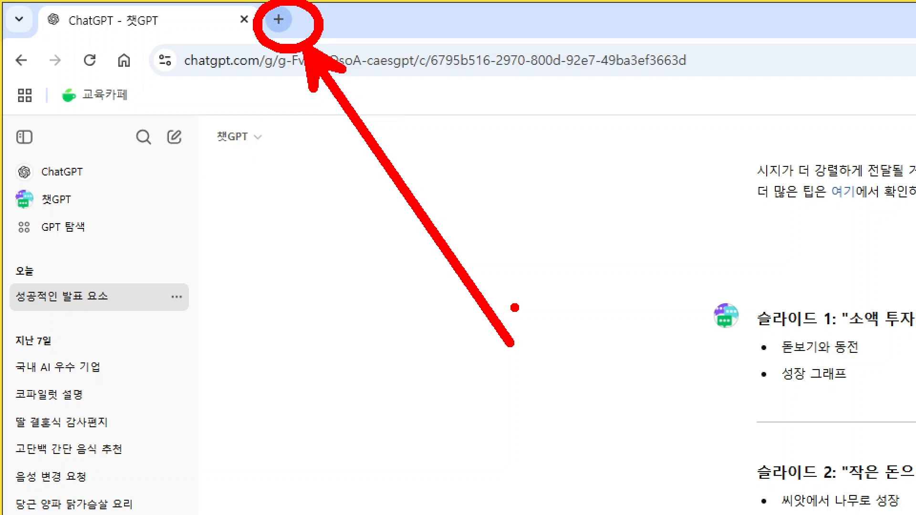
key("Escape")
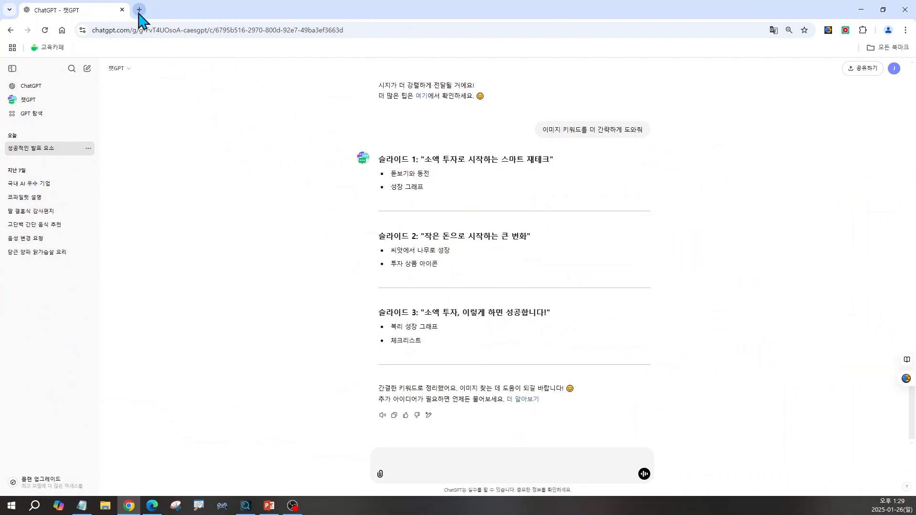
left_click(138, 10)
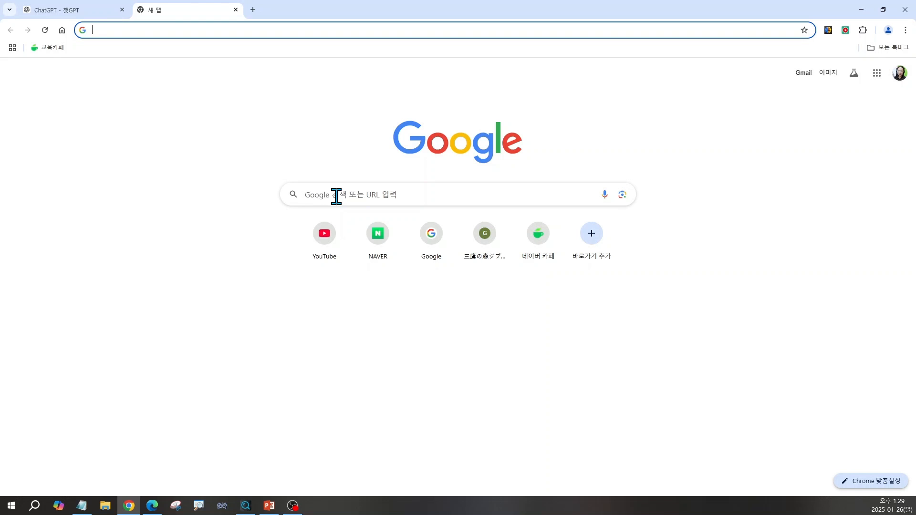
left_click(336, 196)
type("언스플래쉬")
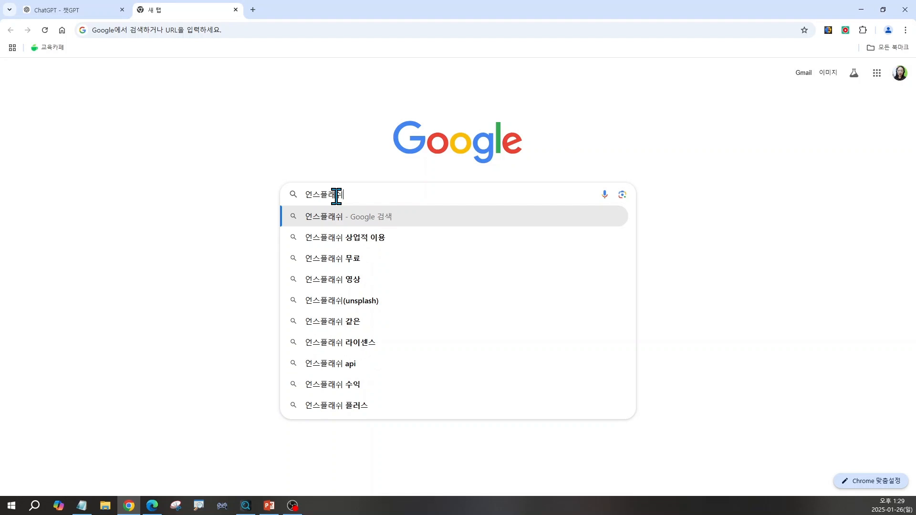
key("Return")
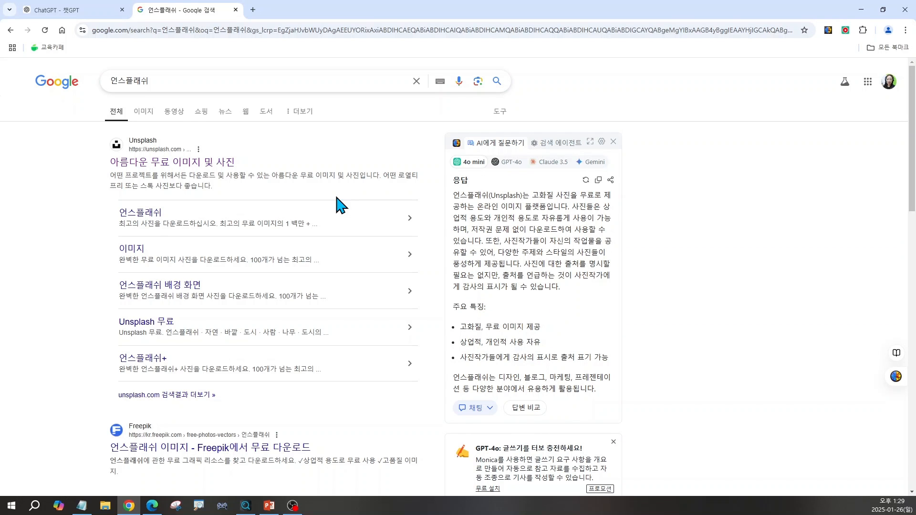
left_click(141, 152)
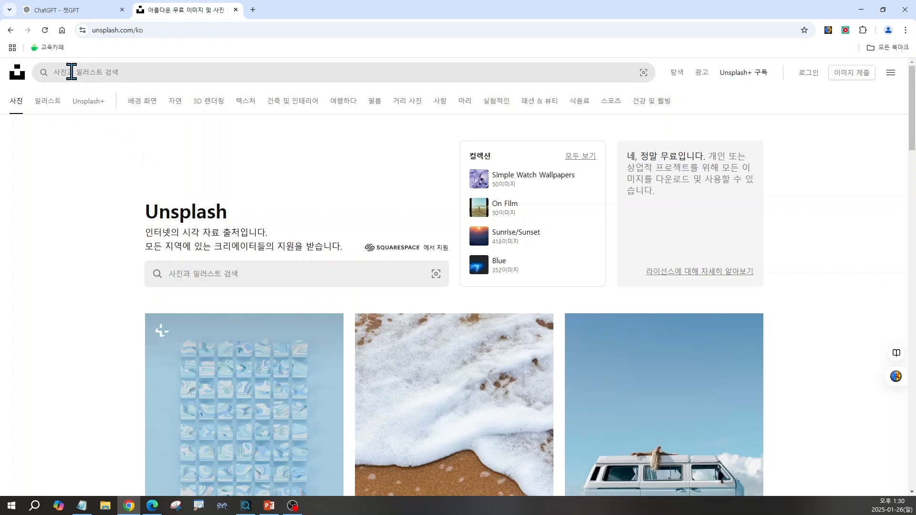
Copy the slide 1 image keyword "돋보기와 동전" from ChatGPT and search Unsplash for it
left_click(109, 73)
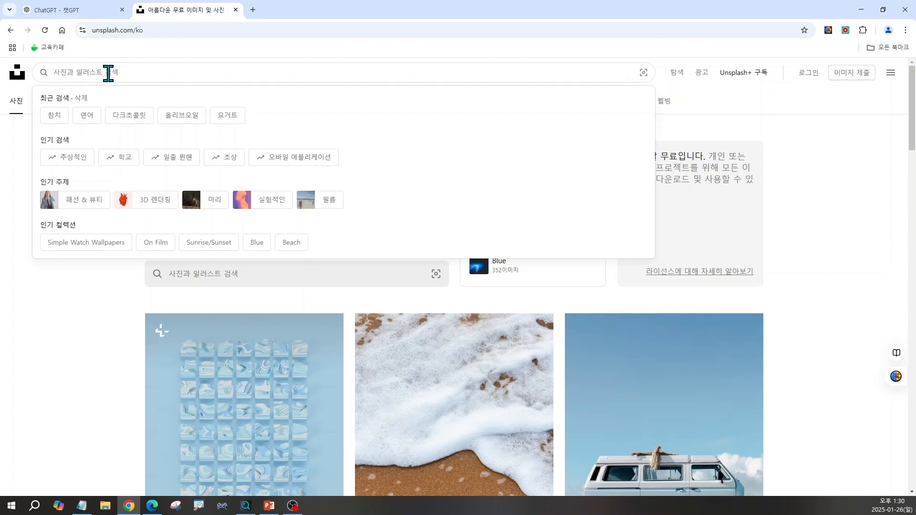
left_click(86, 11)
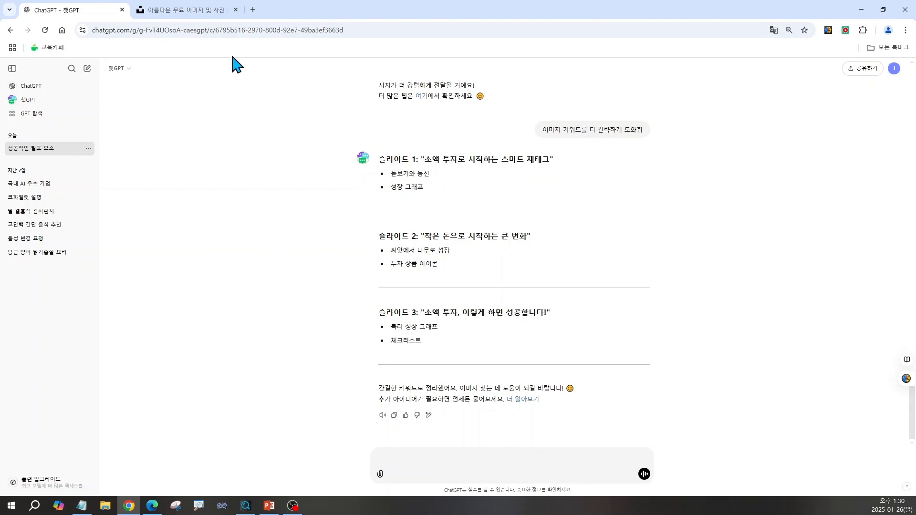
left_click_drag(391, 174, 440, 175)
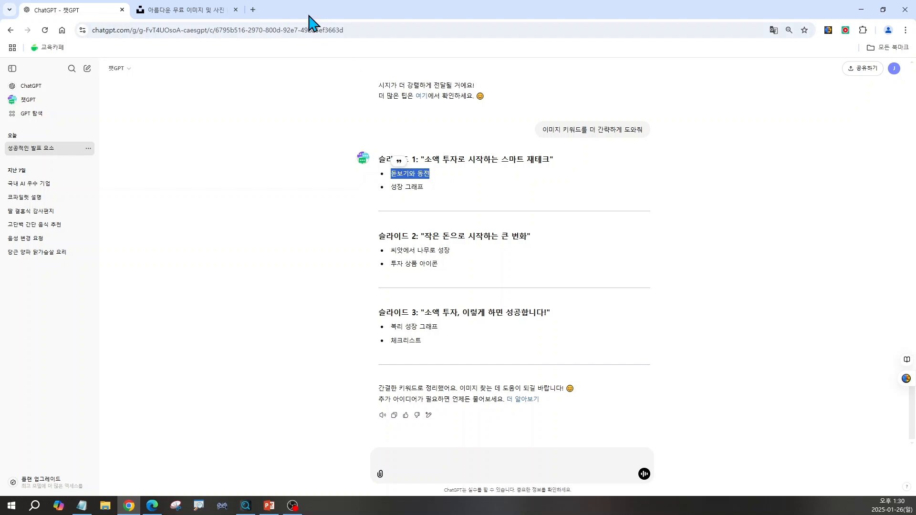
left_click(212, 12)
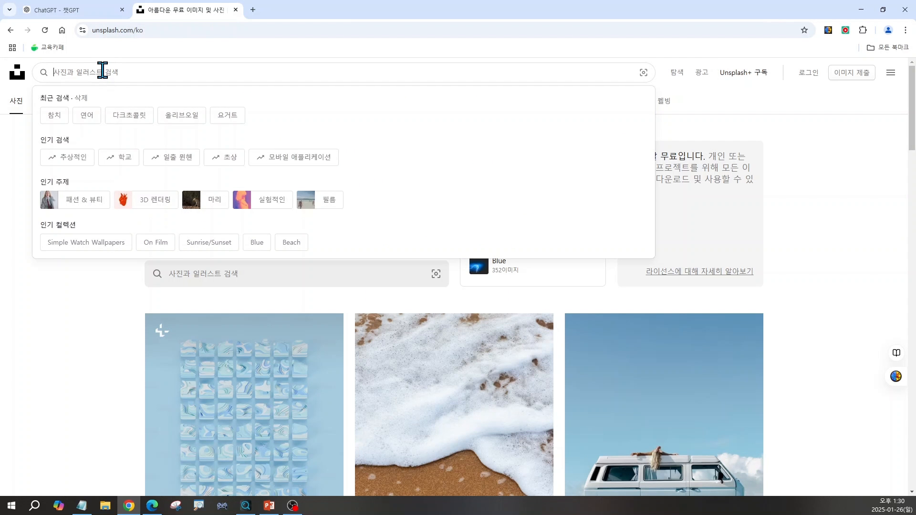
type("돋보기와 동전")
key("Return")
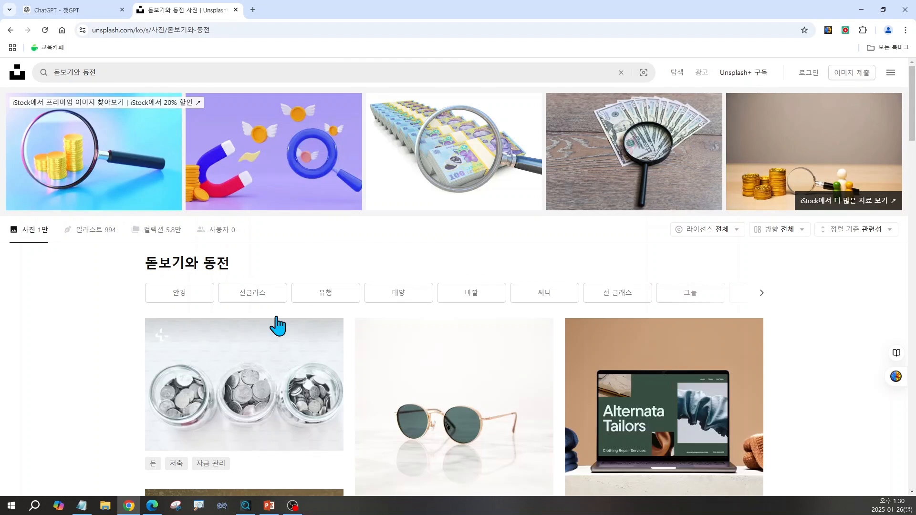
Look through the photo results for a magnifying glass and coins, retry with "돋보기, 동전", and load more photos
scroll(588, 434, "down", 1)
scroll(588, 433, "down", 5)
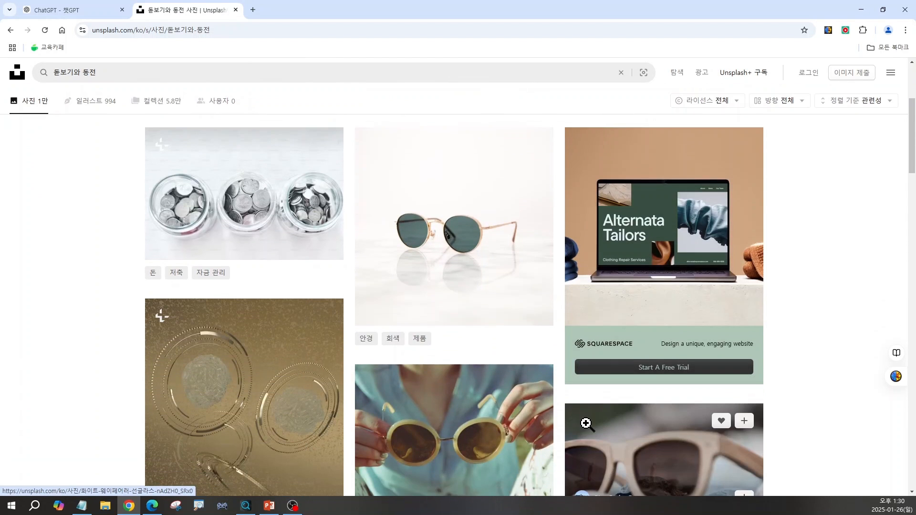
scroll(588, 425, "down", 6)
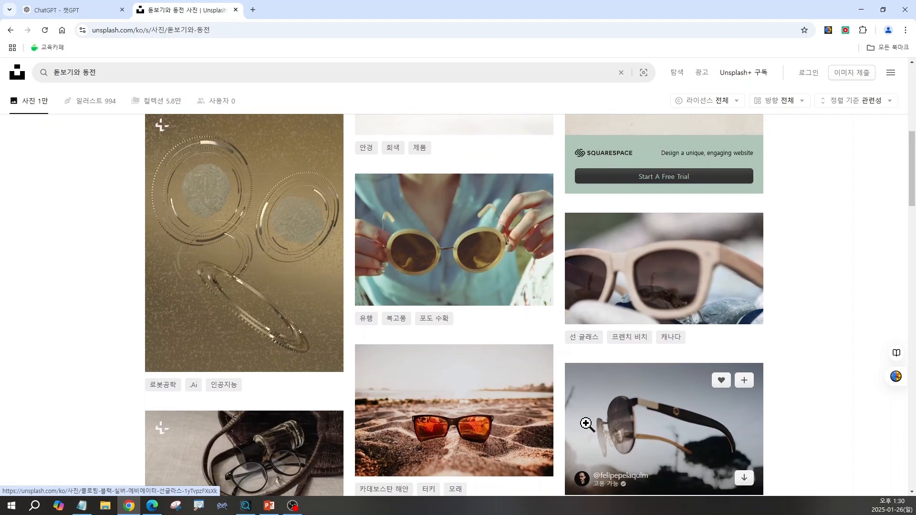
scroll(587, 425, "down", 2)
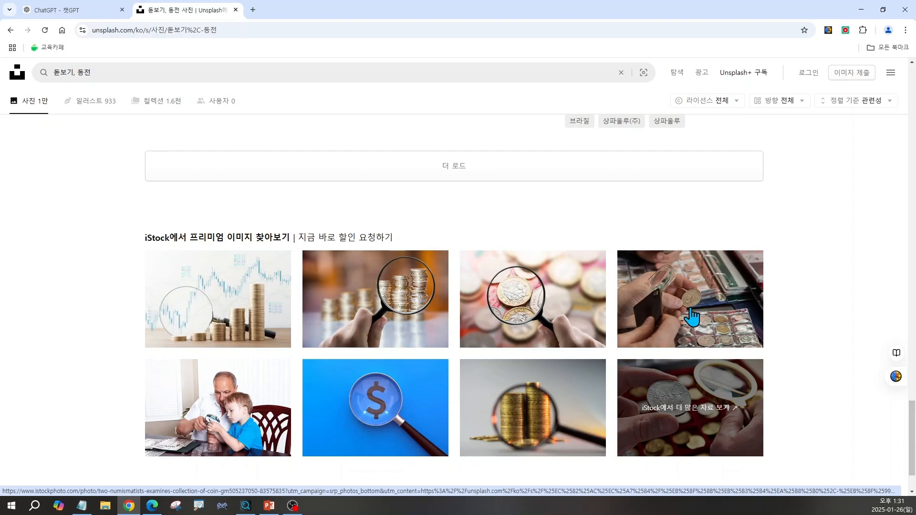
left_click(460, 171)
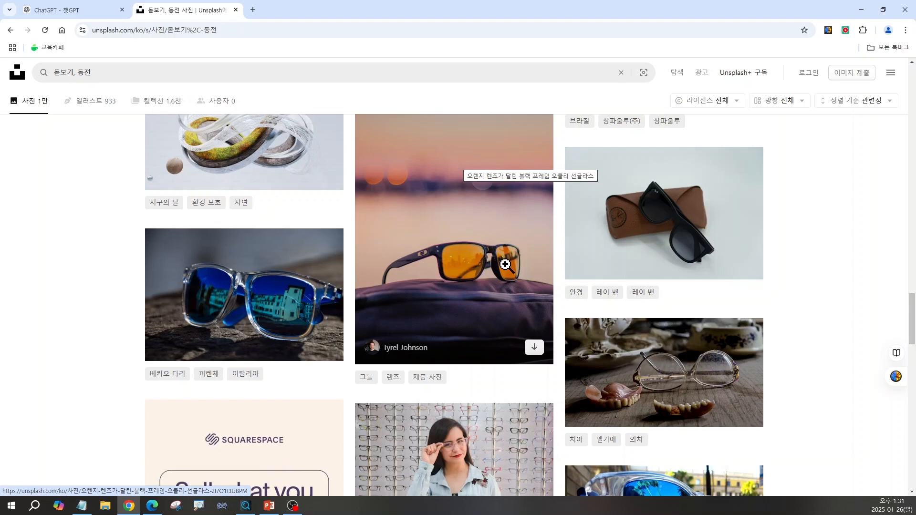
scroll(566, 307, "down", 1)
scroll(566, 307, "down", 9)
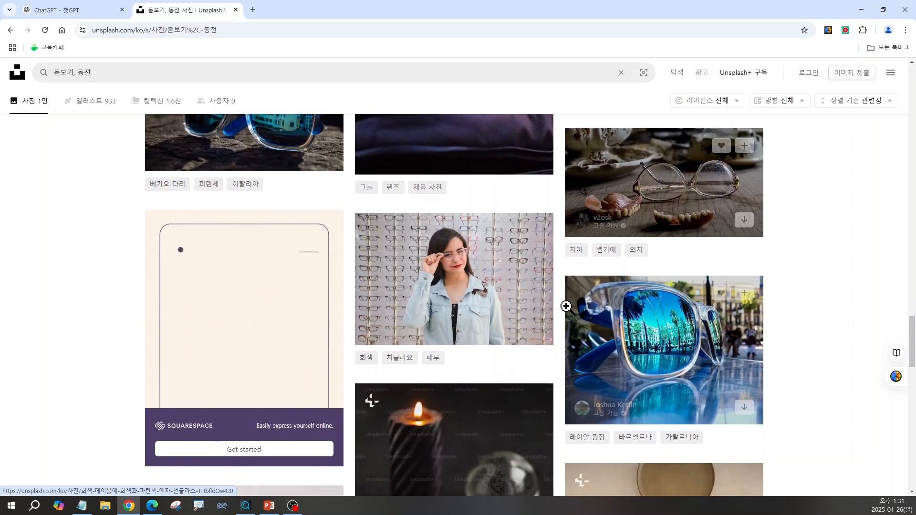
scroll(514, 386, "down", 9)
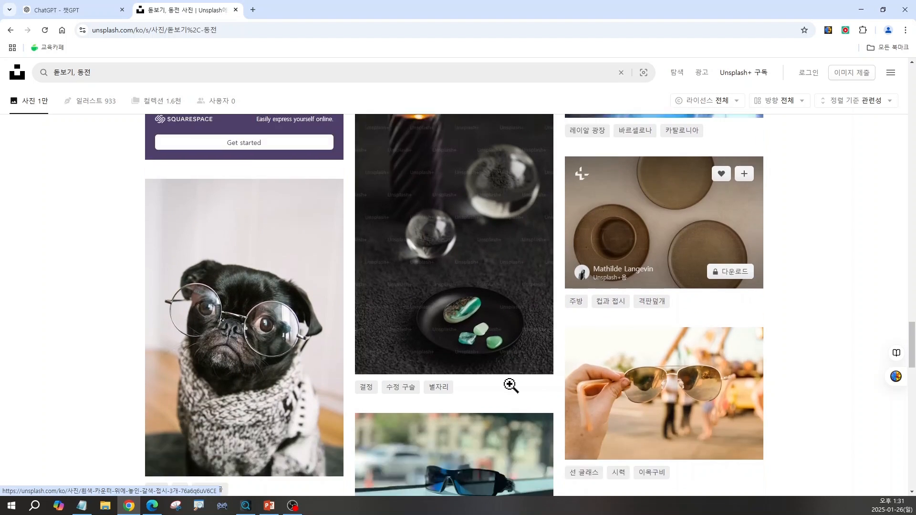
scroll(512, 392, "down", 10)
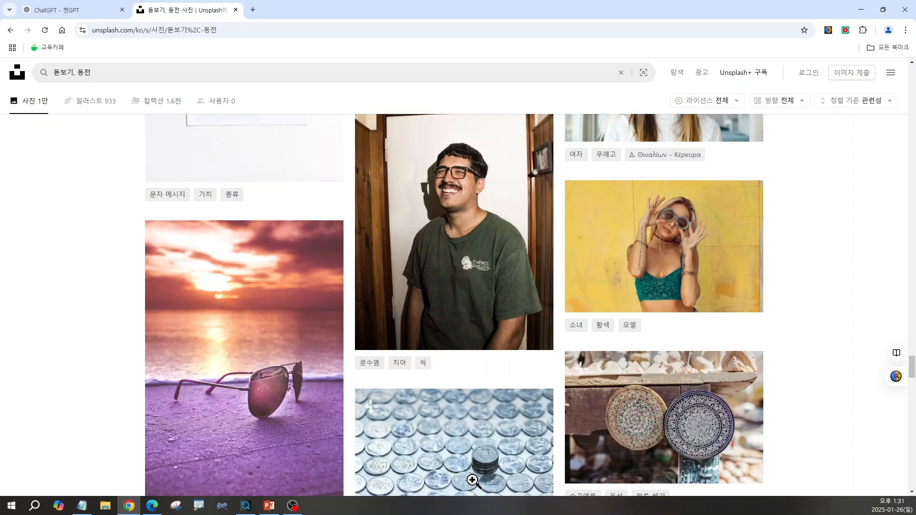
Copy the second slide 1 keyword "성장 그래프" from ChatGPT and search Unsplash for "그래프"
left_click(94, 10)
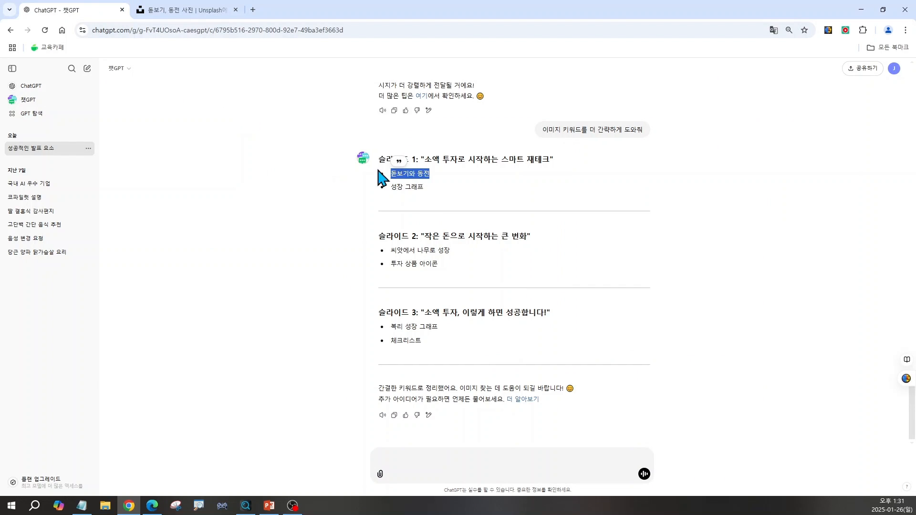
left_click_drag(392, 188, 426, 189)
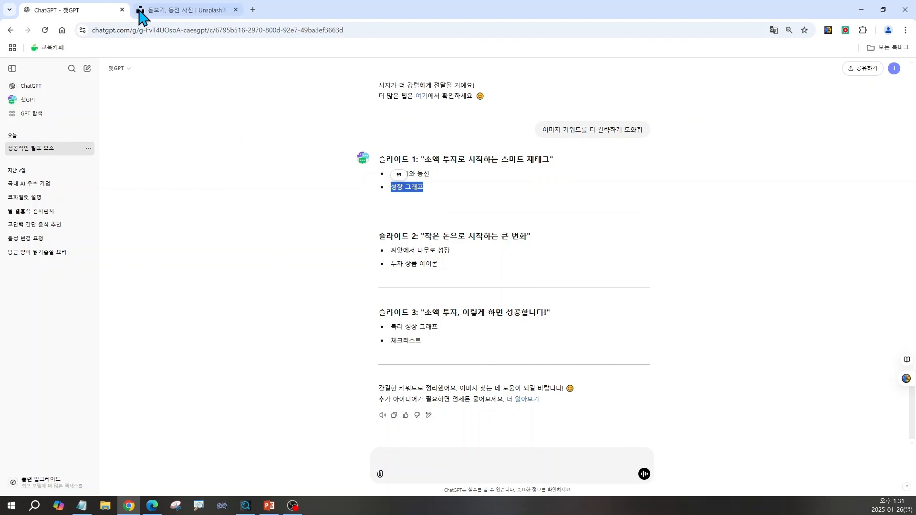
left_click(162, 12)
scroll(454, 305, "up", 1)
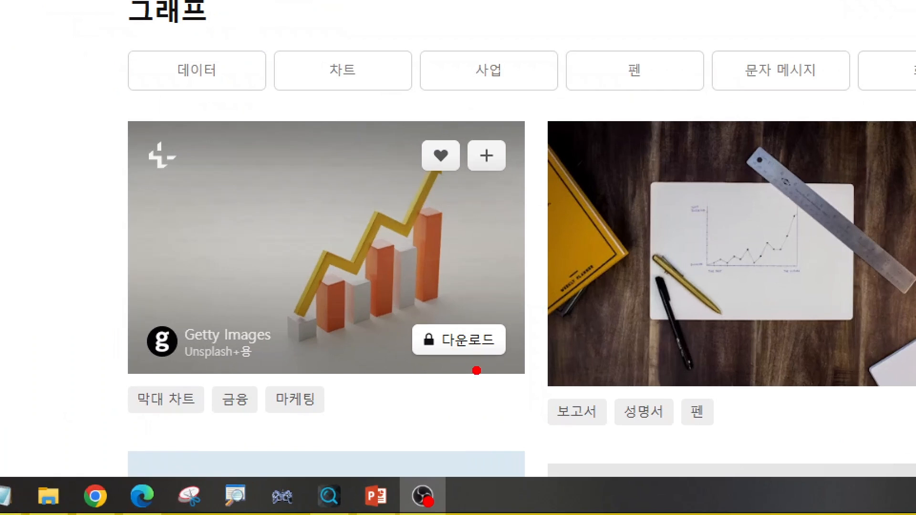
Try to download the locked Unsplash+ bar chart image with the yellow arrow, and dismiss the subscription offer
mouse_move(477, 370)
left_mouse_down()
mouse_move(379, 349)
mouse_move(489, 290)
mouse_move(518, 372)
mouse_move(456, 387)
left_mouse_up()
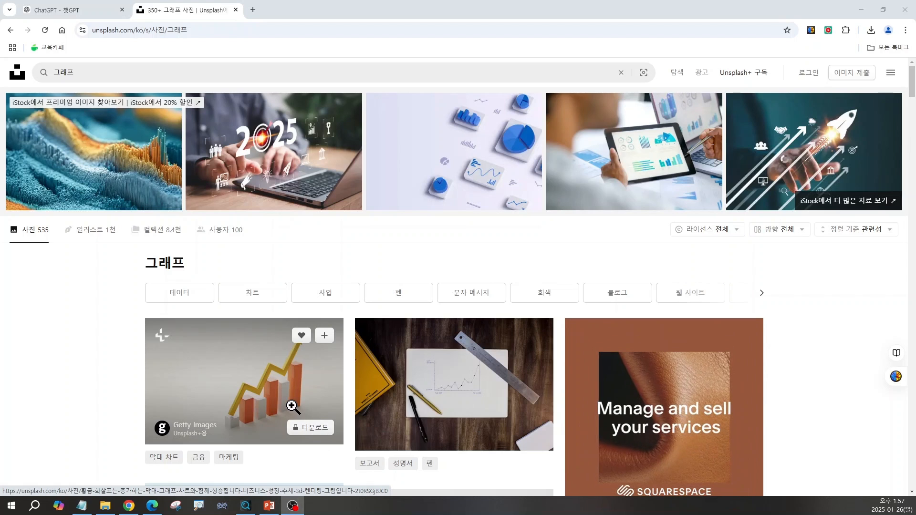
left_click(303, 428)
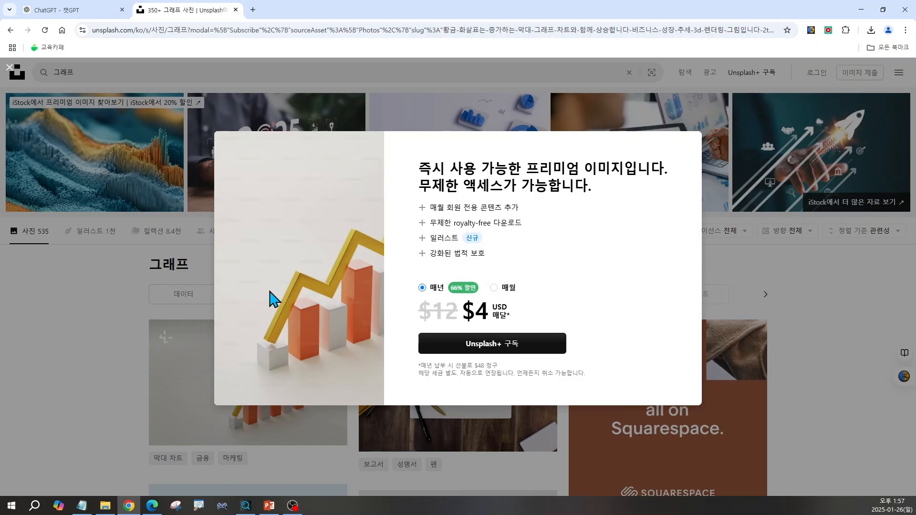
left_click(102, 347)
Download the free photo of rising bars made of dollar bills from the graph results and dismiss the thank-you message
scroll(352, 393, "down", 2)
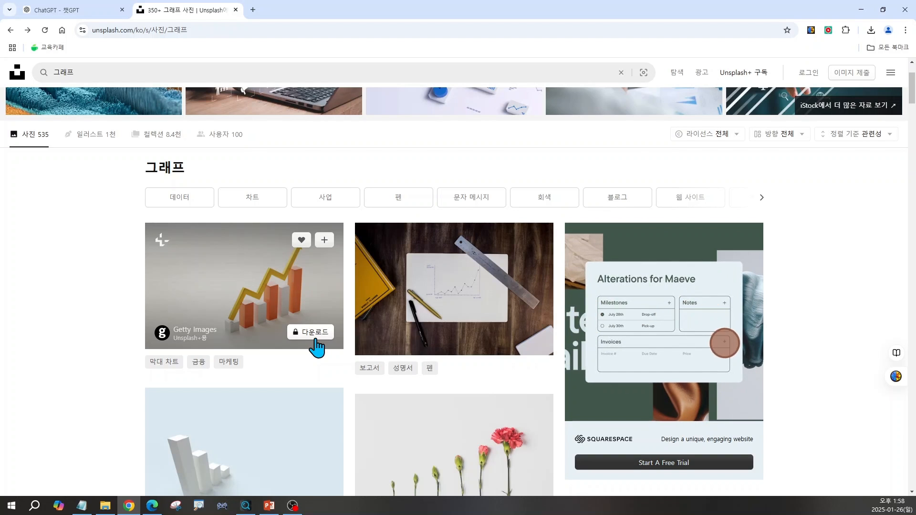
scroll(317, 348, "down", 6)
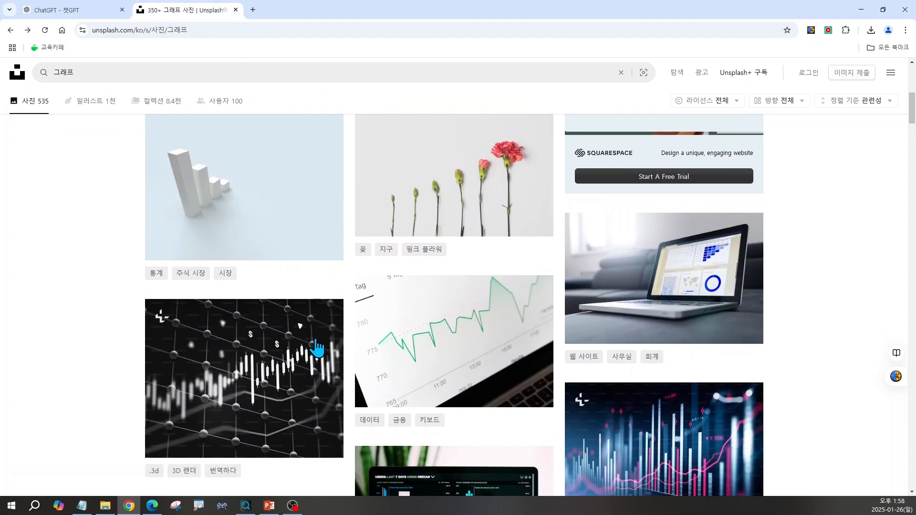
mouse_move(315, 338)
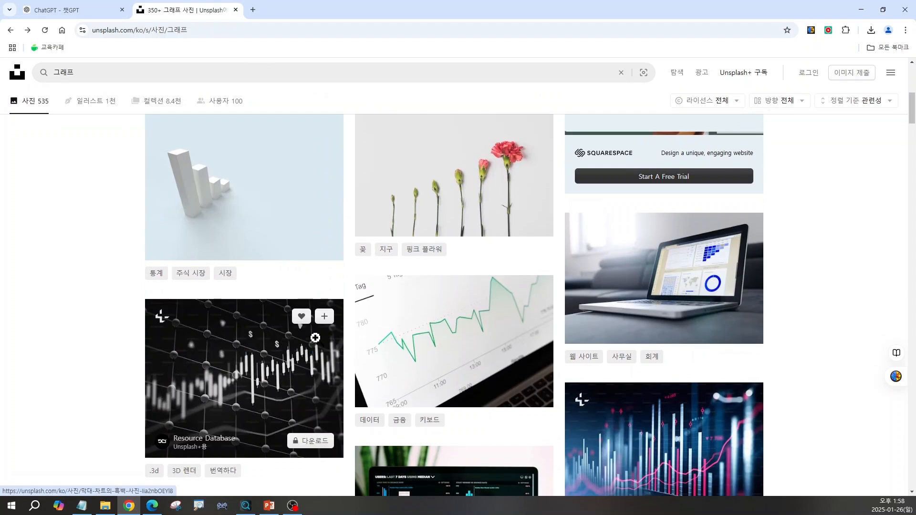
scroll(316, 338, "down", 7)
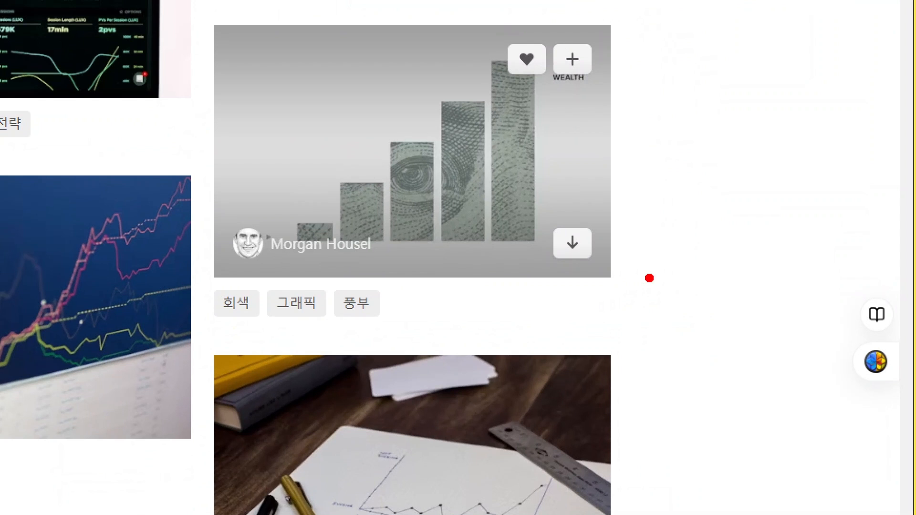
mouse_move(626, 290)
left_mouse_down()
mouse_move(515, 306)
mouse_move(623, 206)
mouse_move(630, 292)
left_mouse_up()
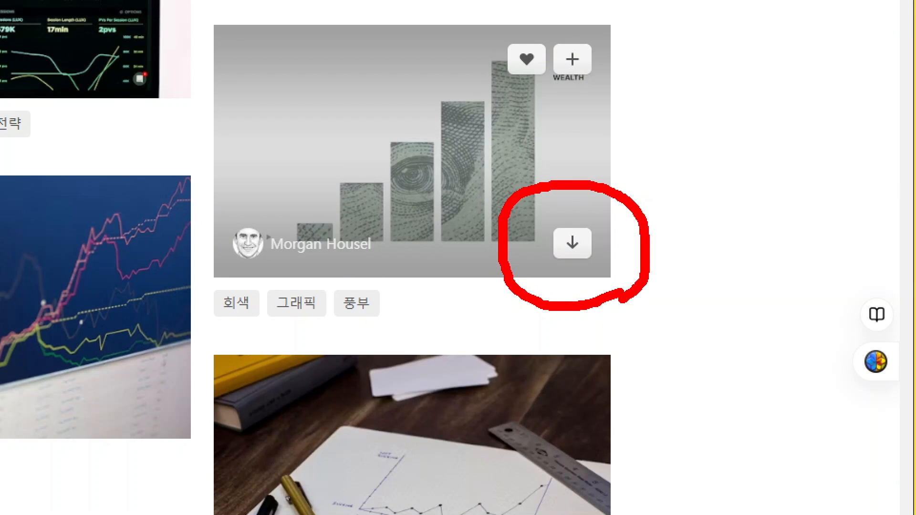
key("Escape")
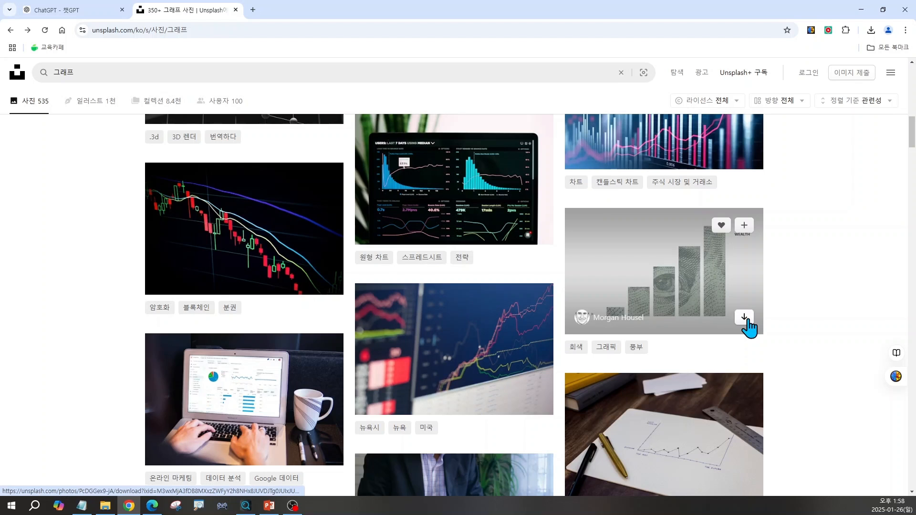
left_click(746, 318)
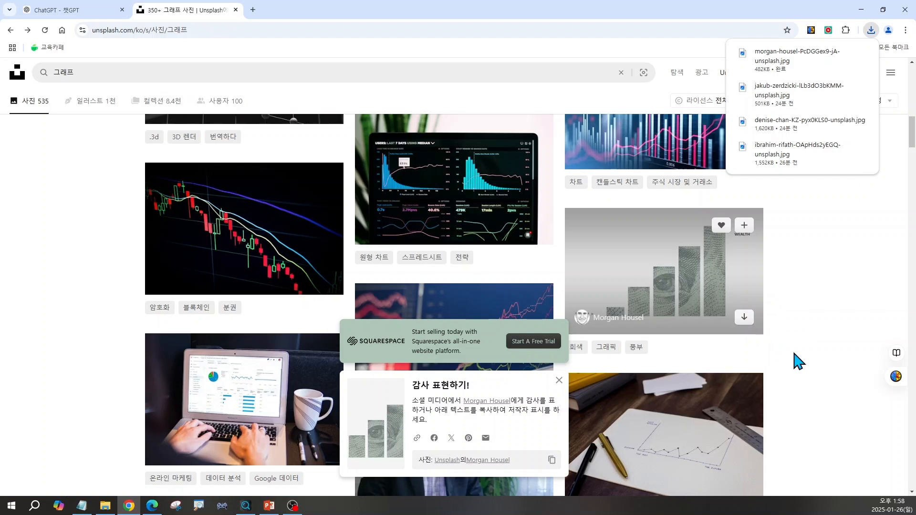
scroll(669, 376, "down", 1)
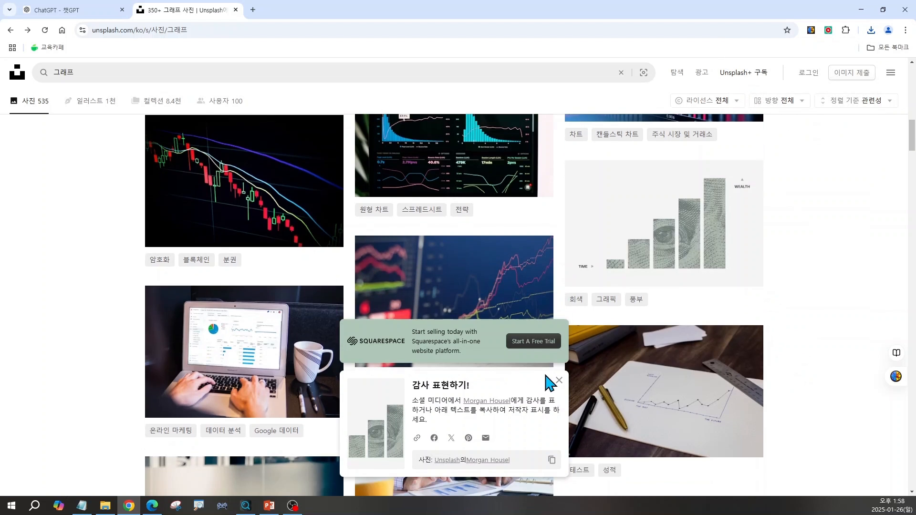
left_click(559, 380)
Look through more graph photos and return to the ChatGPT conversation with the slide content
scroll(557, 388, "down", 1)
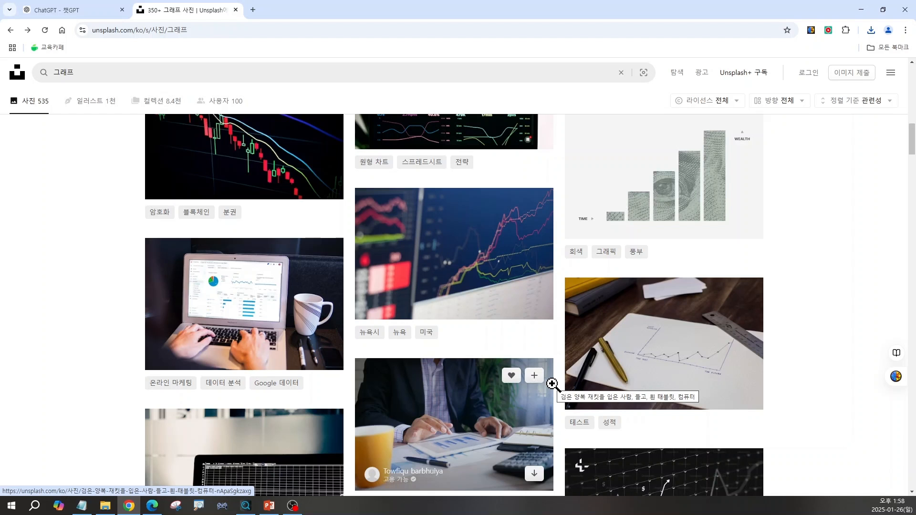
scroll(552, 385, "down", 10)
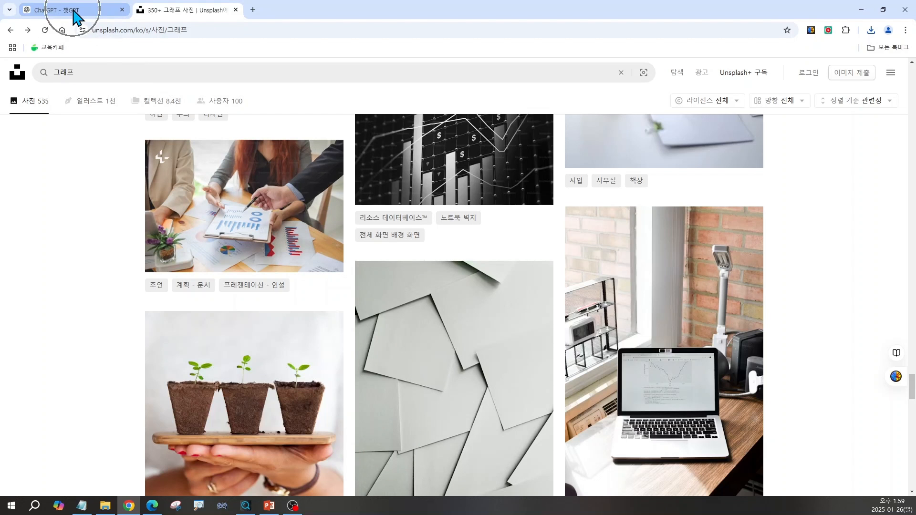
left_click(75, 14)
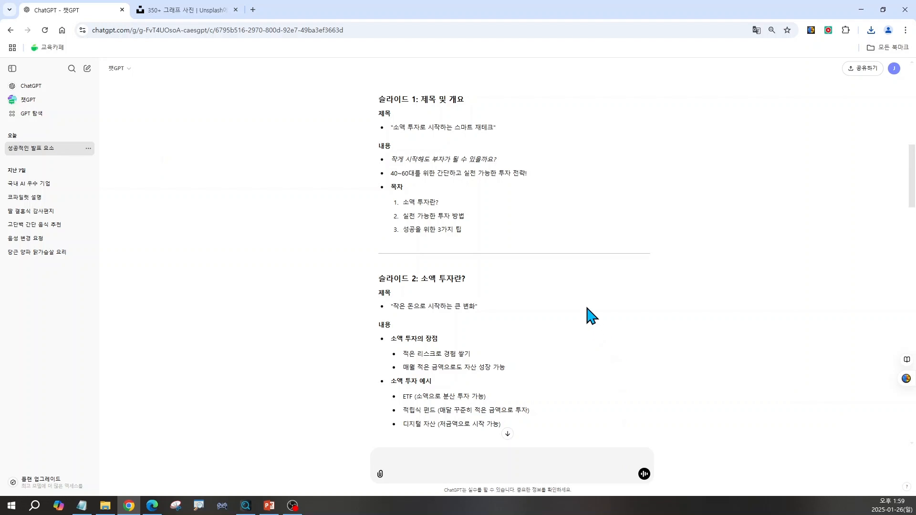
Review the shortened image keywords for the three slides in the ChatGPT conversation
scroll(592, 316, "down", 15)
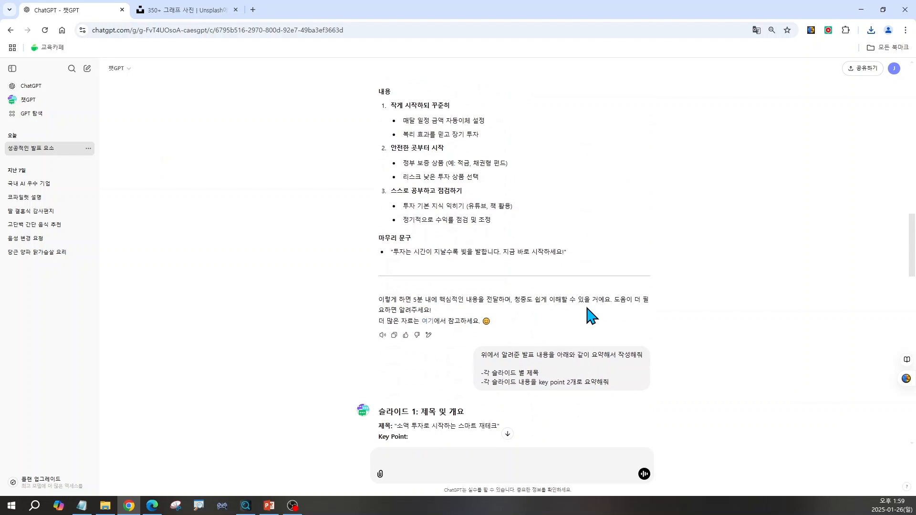
scroll(592, 316, "down", 15)
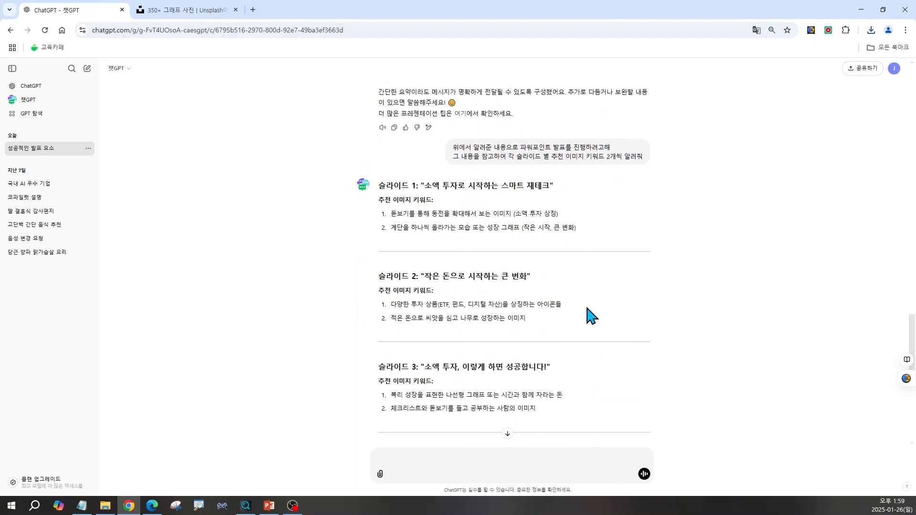
scroll(592, 316, "down", 1)
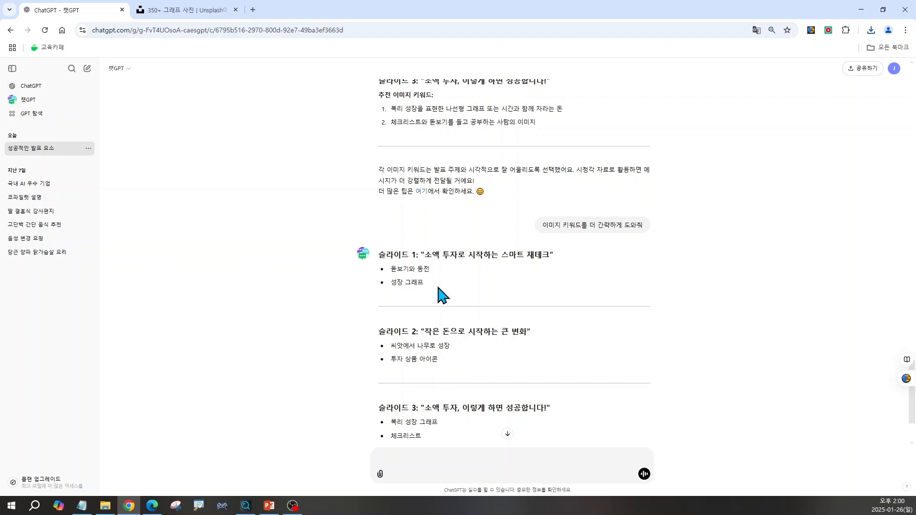
scroll(434, 329, "down", 1)
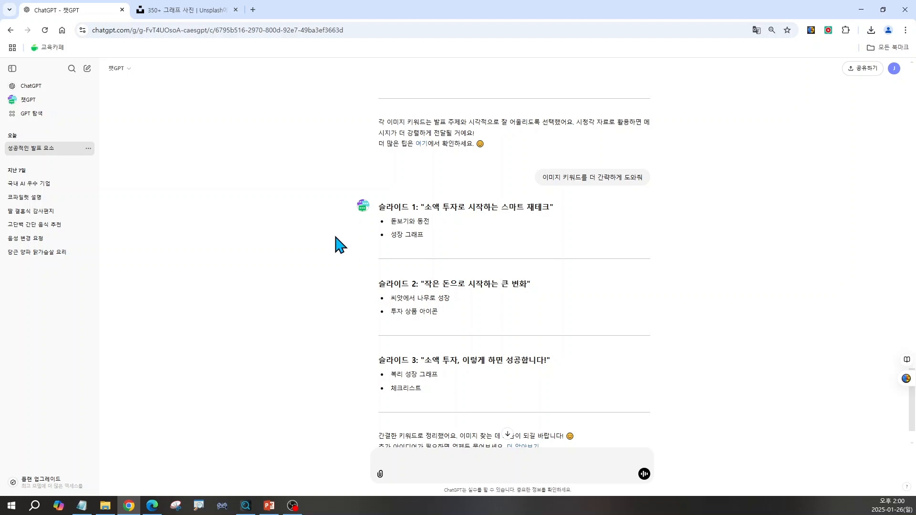
Return to the Unsplash "그래프" results and browse further for free photos that suit the slides
left_click(177, 16)
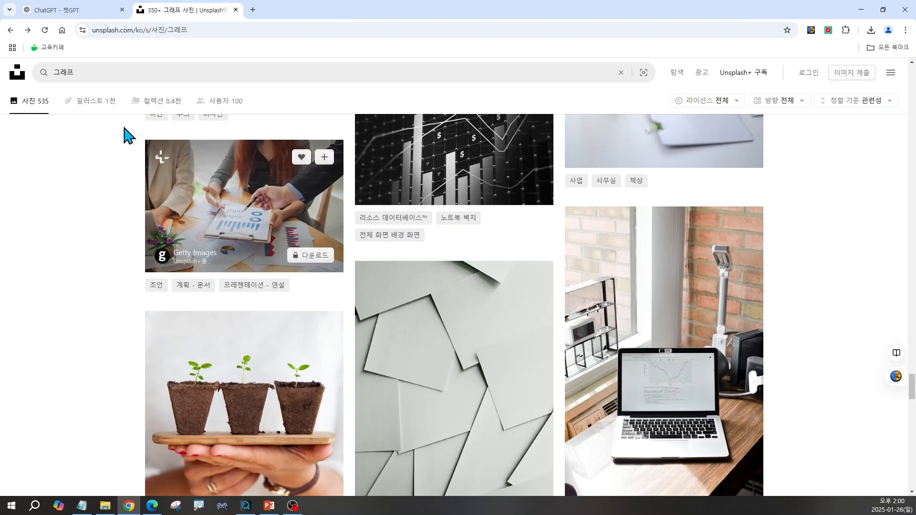
left_click(79, 73)
key("ctrl")
key("ctrl")
key("ctrl")
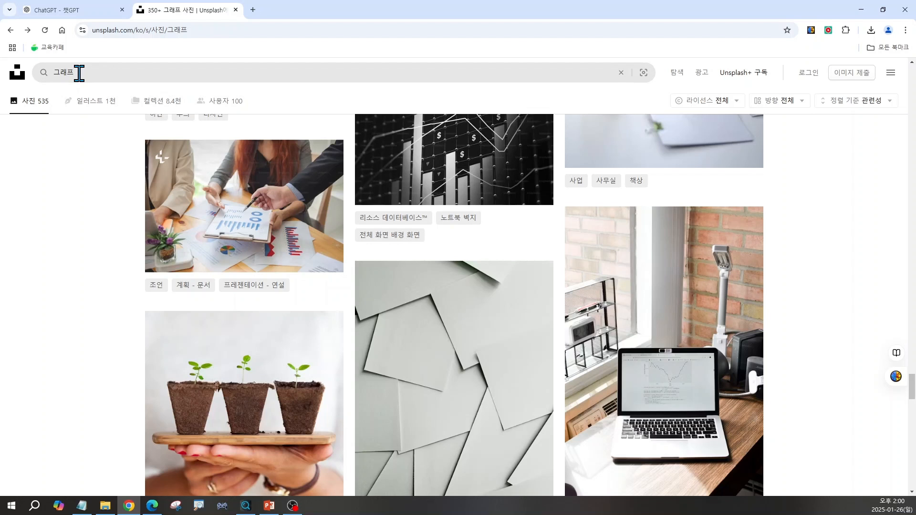
scroll(503, 379, "down", 6)
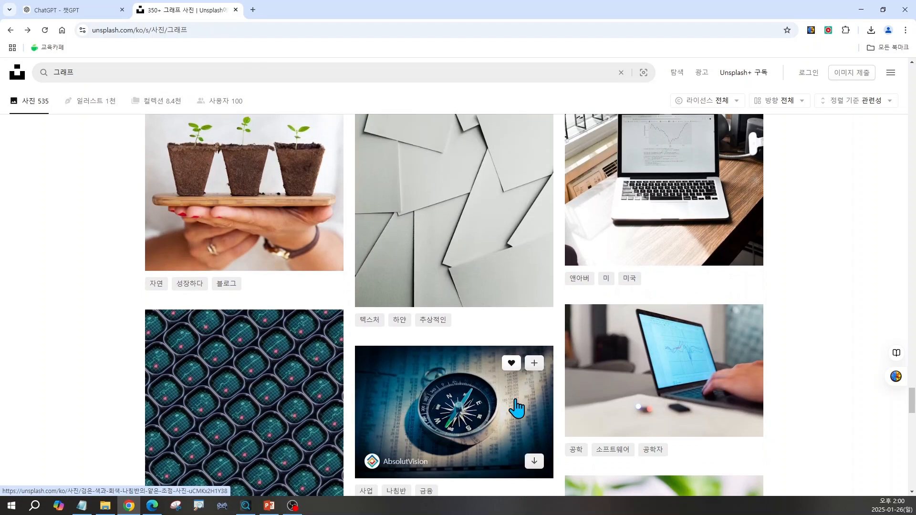
scroll(516, 408, "down", 7)
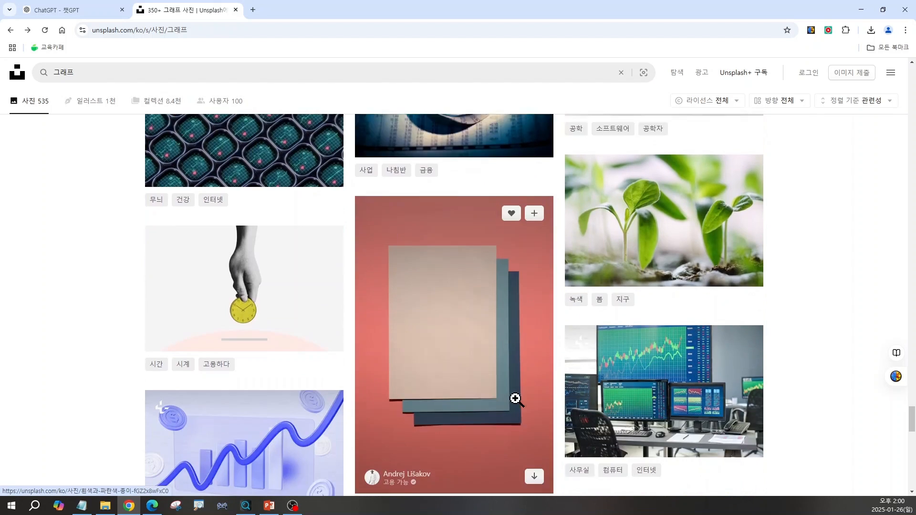
scroll(516, 399, "down", 9)
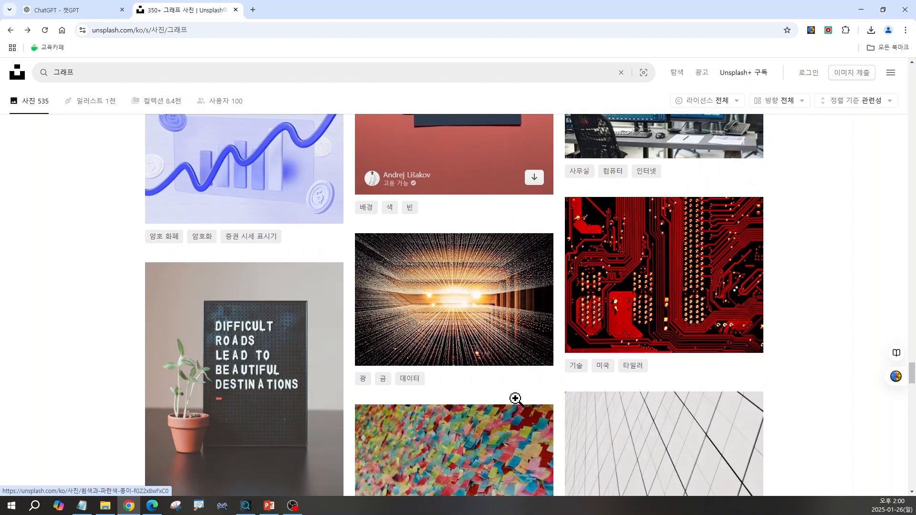
scroll(516, 409, "down", 11)
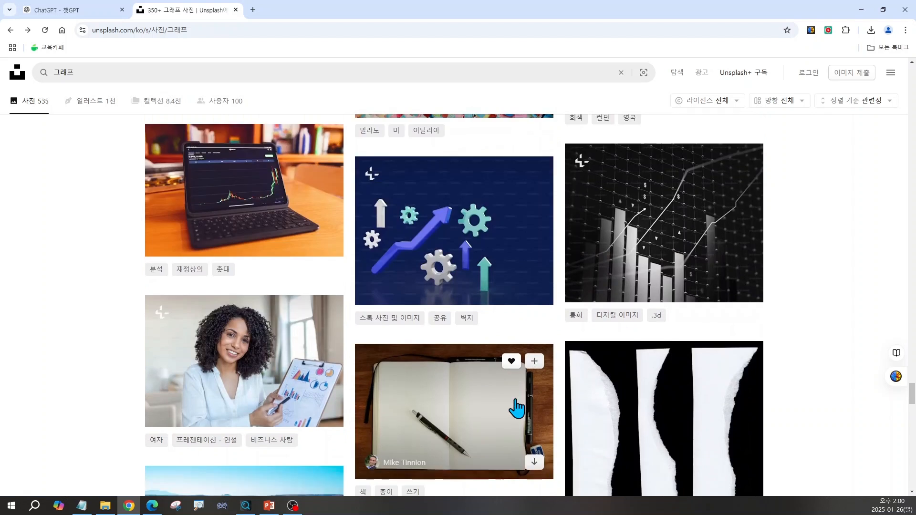
scroll(515, 399, "down", 10)
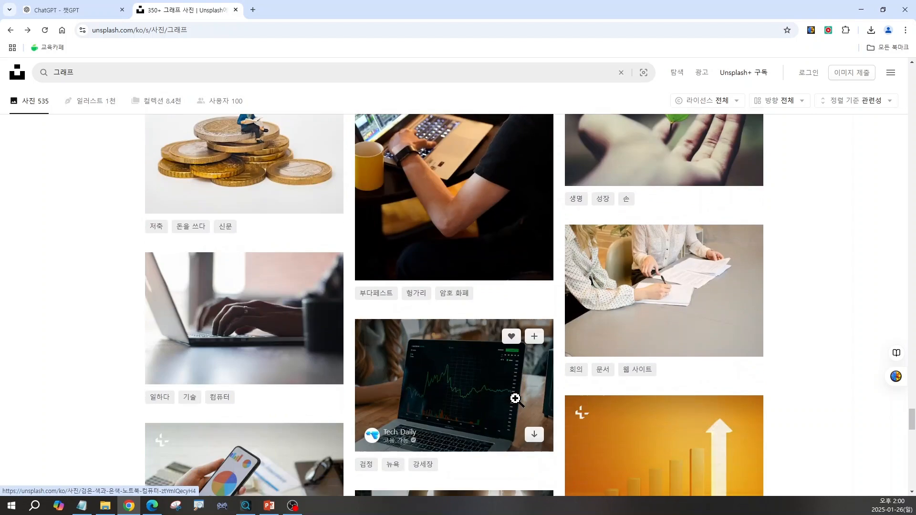
scroll(516, 399, "down", 5)
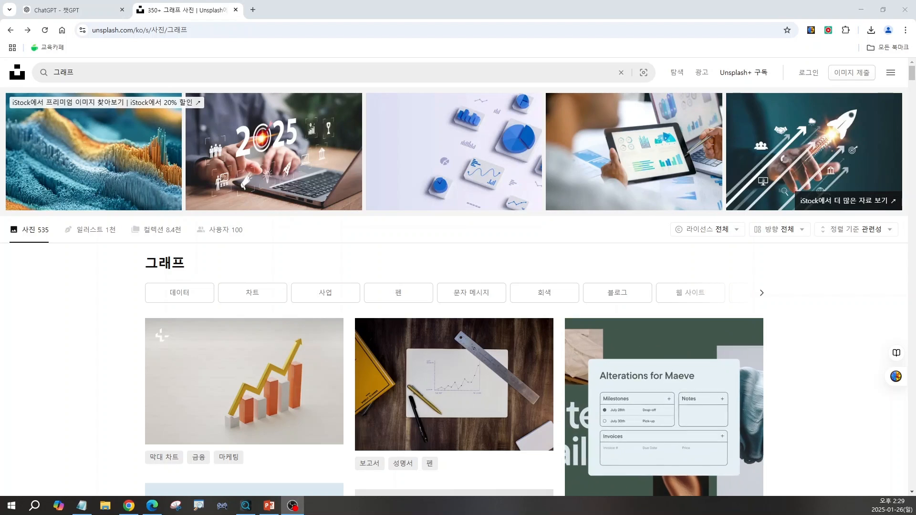
Start a blank presentation in PowerPoint 2016 and insert bitcoin-2007769_1920.jpg from the downloads folder on the first slide
left_click(11, 507)
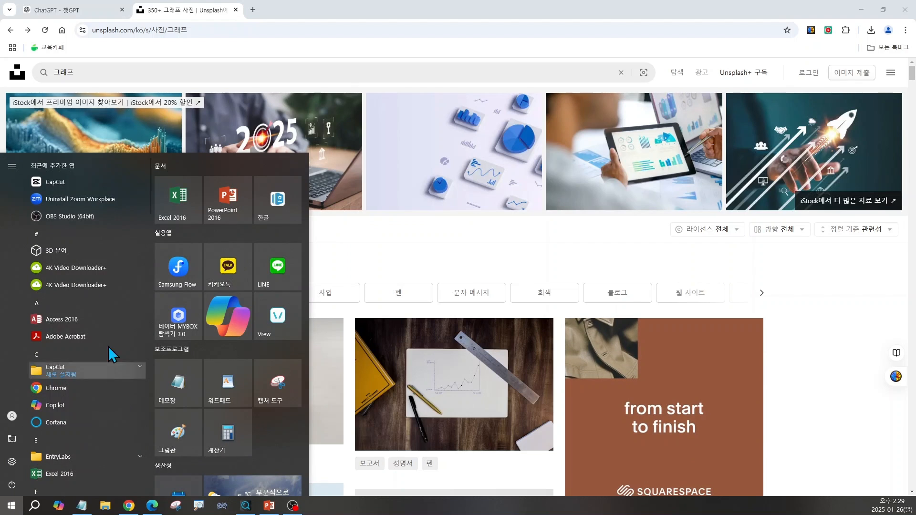
left_click(223, 205)
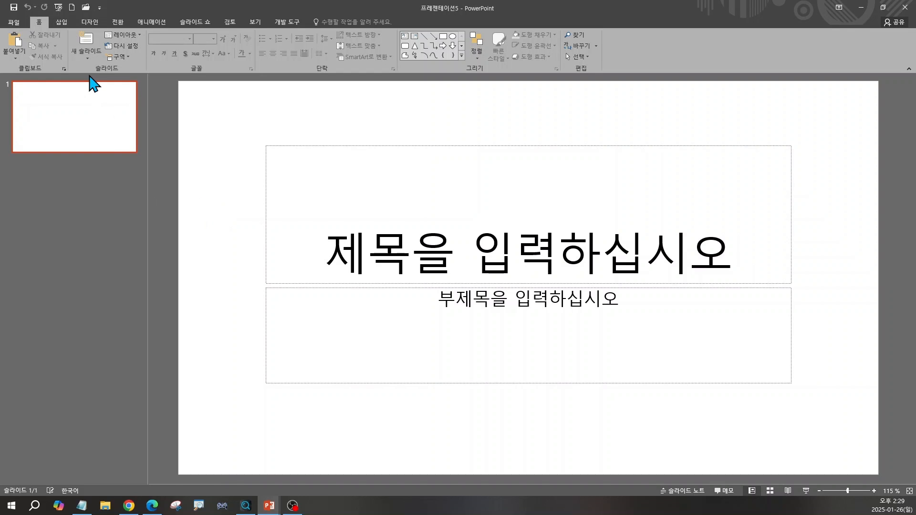
left_click(64, 23)
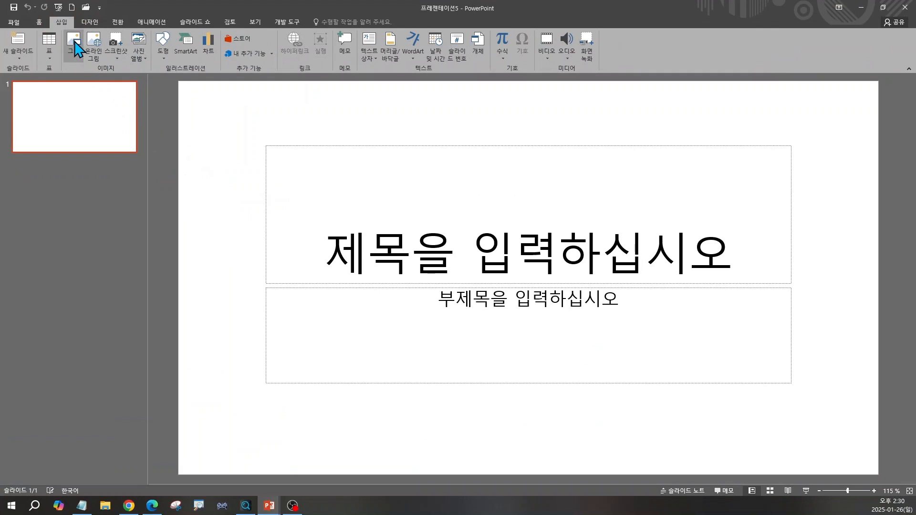
left_click(74, 46)
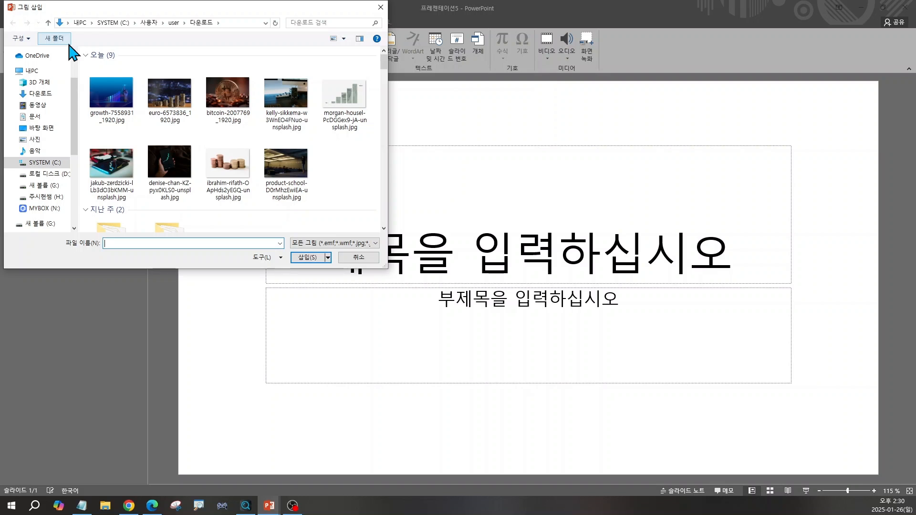
left_click(233, 103)
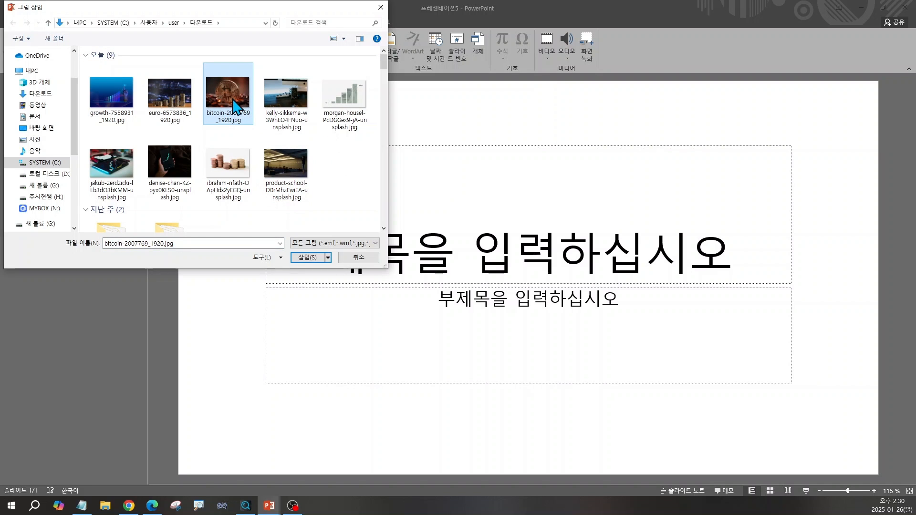
left_click(306, 259)
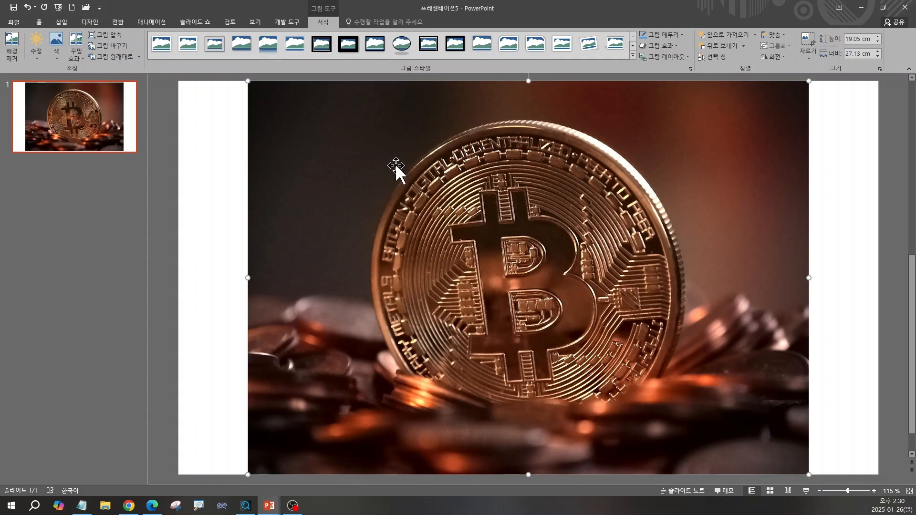
Fit the bitcoin picture to the whole slide by stretching it to 33.87 cm wide, and send it to the back
left_click_drag(405, 148, 338, 150)
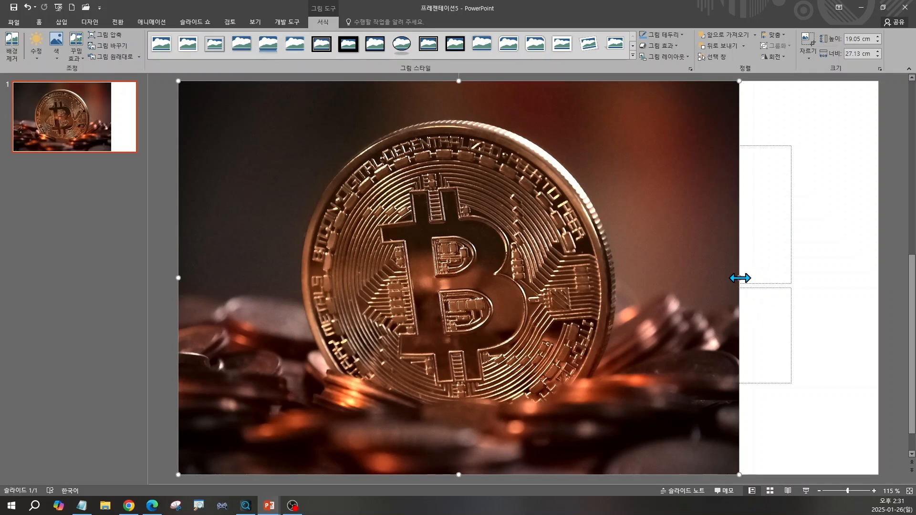
left_click_drag(740, 278, 877, 274)
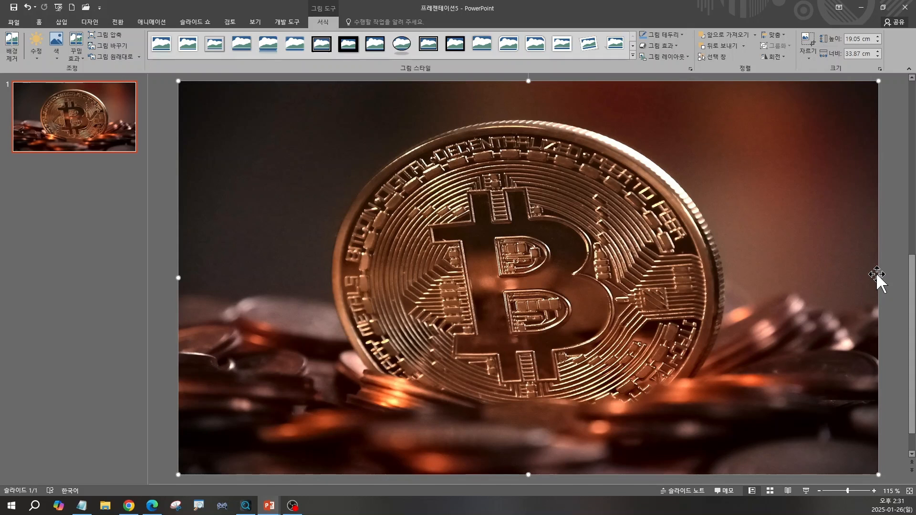
right_click(765, 163)
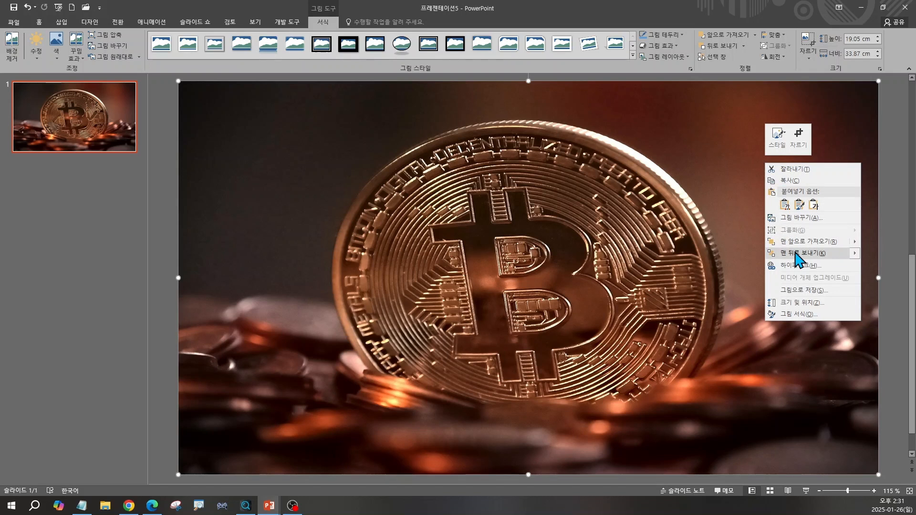
mouse_move(795, 253)
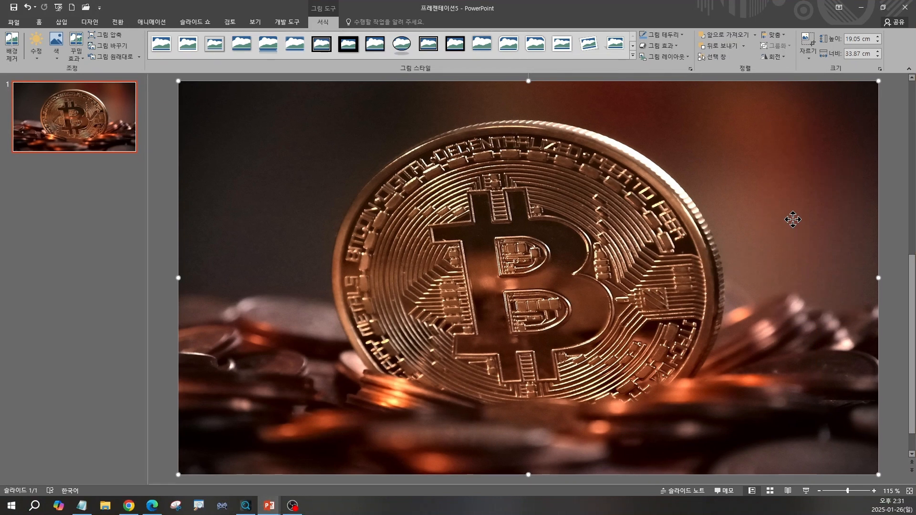
right_click(794, 219)
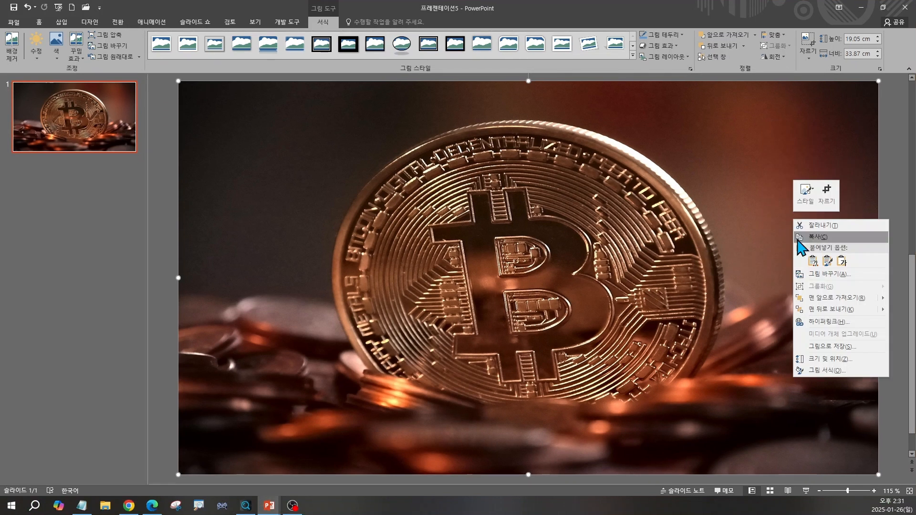
left_click(824, 309)
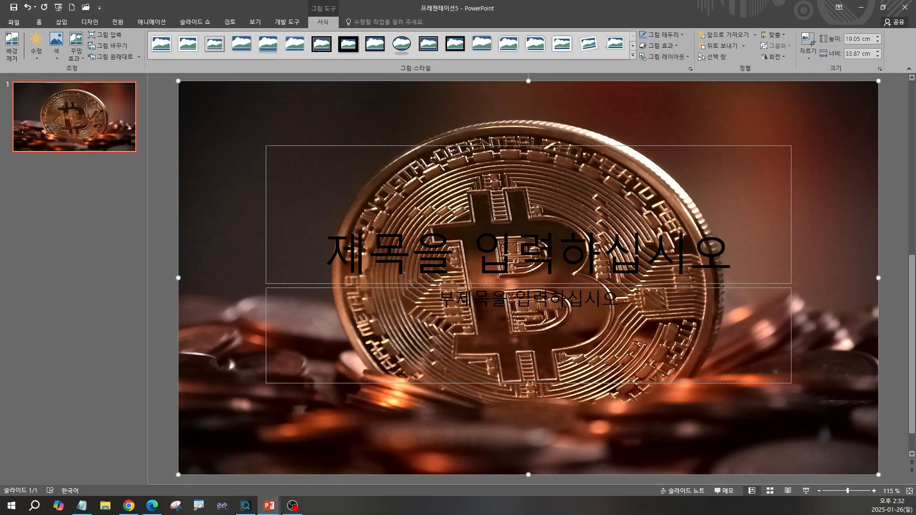
Change the first slide's layout to Title and Content
left_click(37, 23)
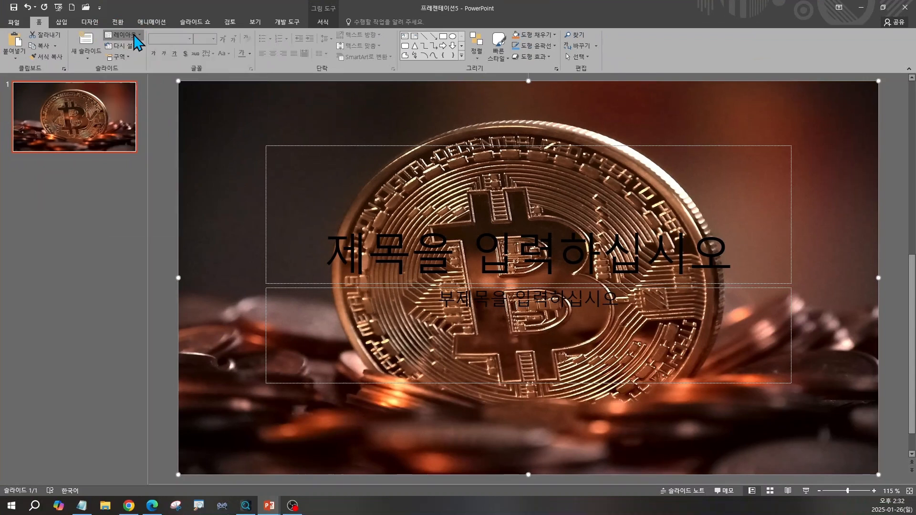
left_click(268, 71)
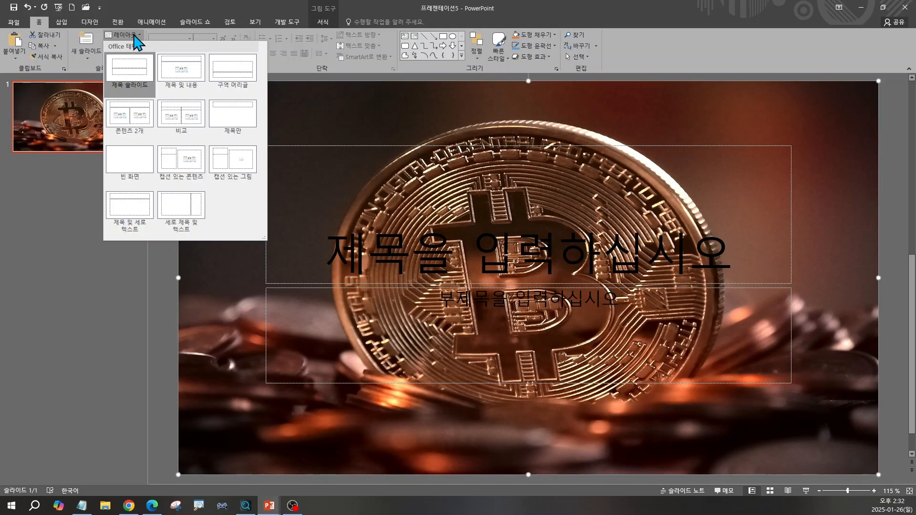
left_click(189, 79)
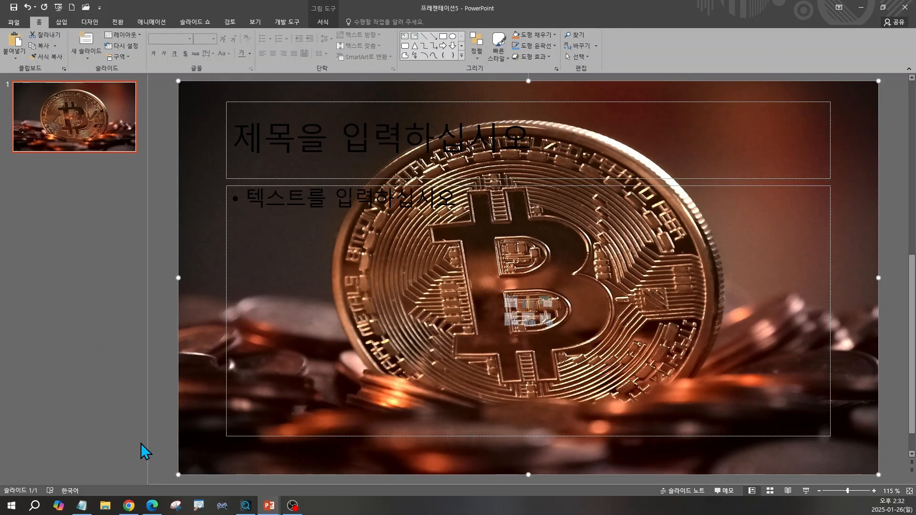
Switch to the ChatGPT conversation in Chrome and copy the slide 1 title "소액 투자로 시작하는 스마트 재테크"
left_click(129, 506)
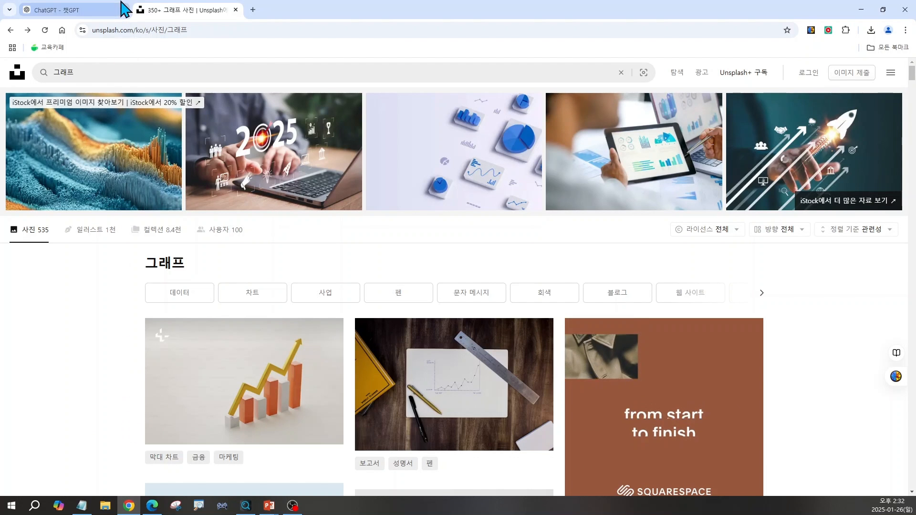
left_click(86, 17)
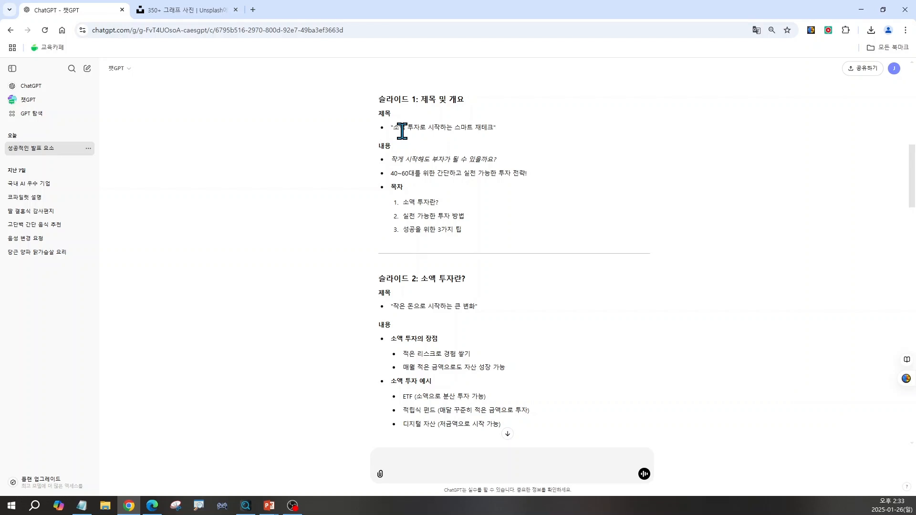
left_click_drag(393, 127, 491, 127)
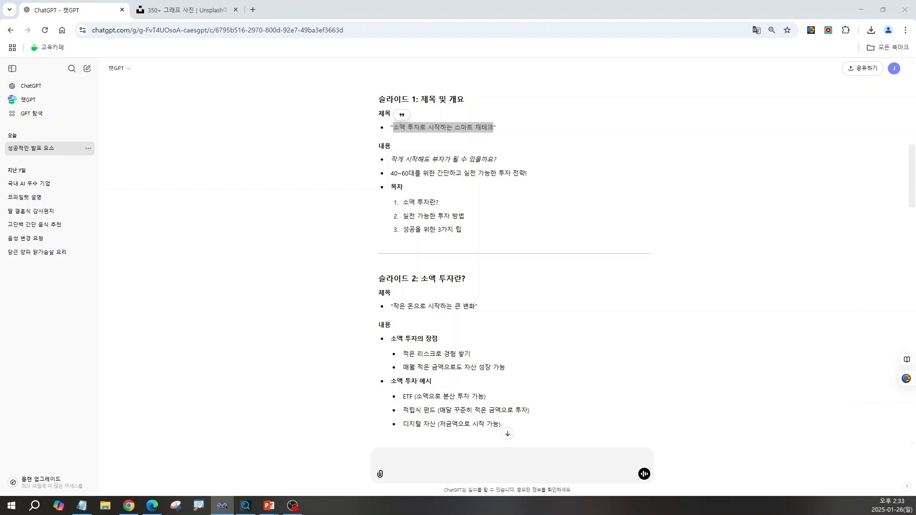
left_click_drag(364, 335, 400, 198)
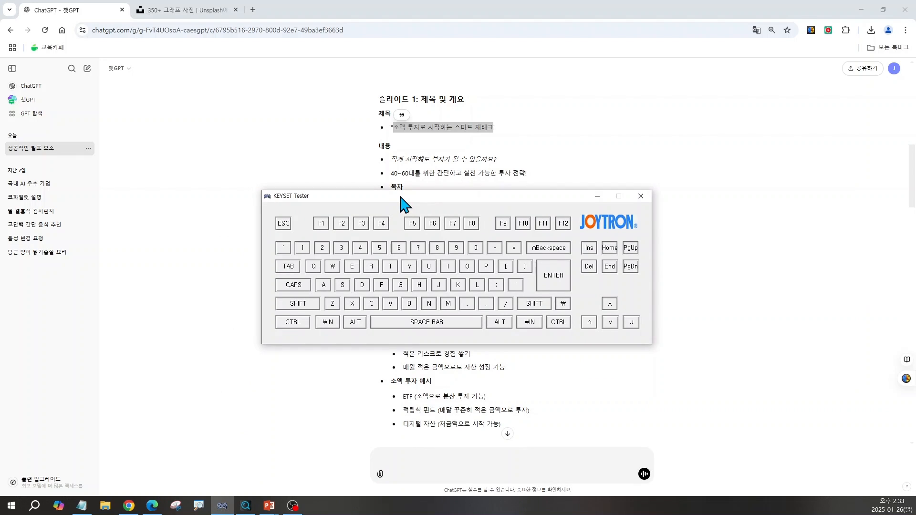
key("ctrl+c")
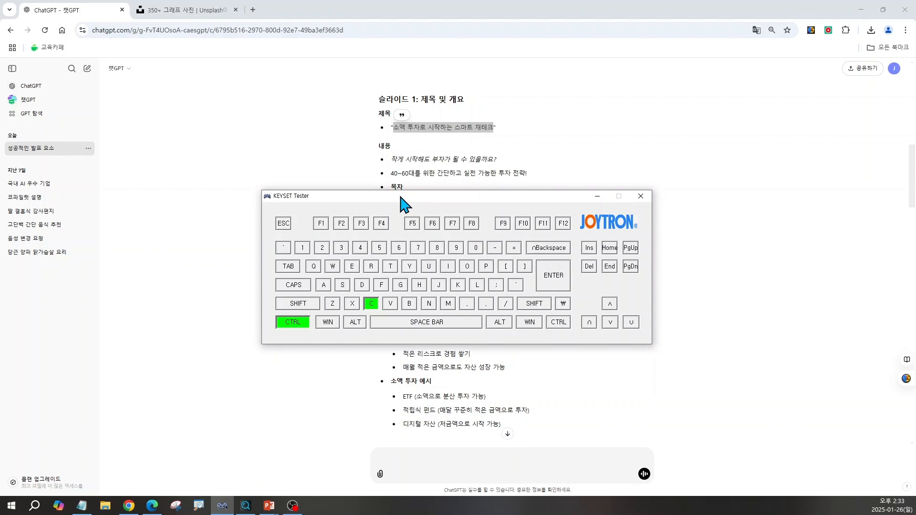
left_click(597, 196)
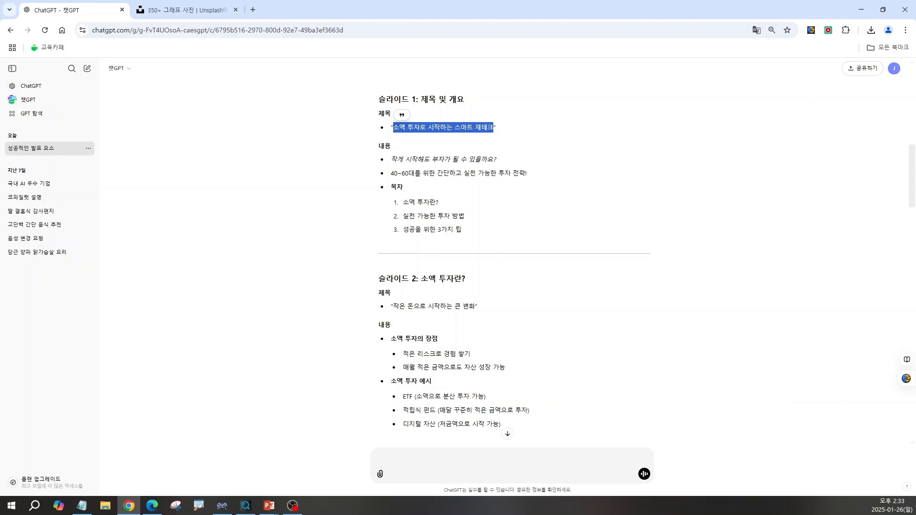
Switch to PowerPoint and paste the copied text into the first slide's title placeholder
key("alt+Tab")
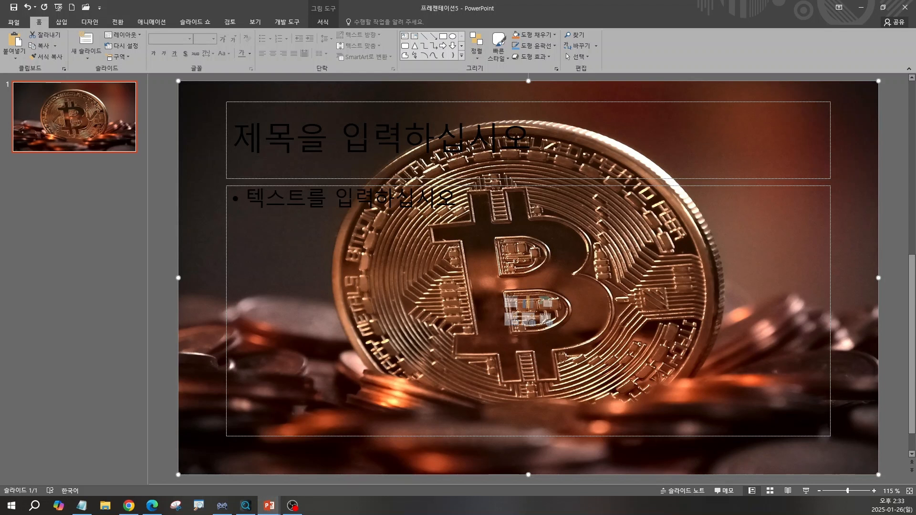
left_click(262, 133)
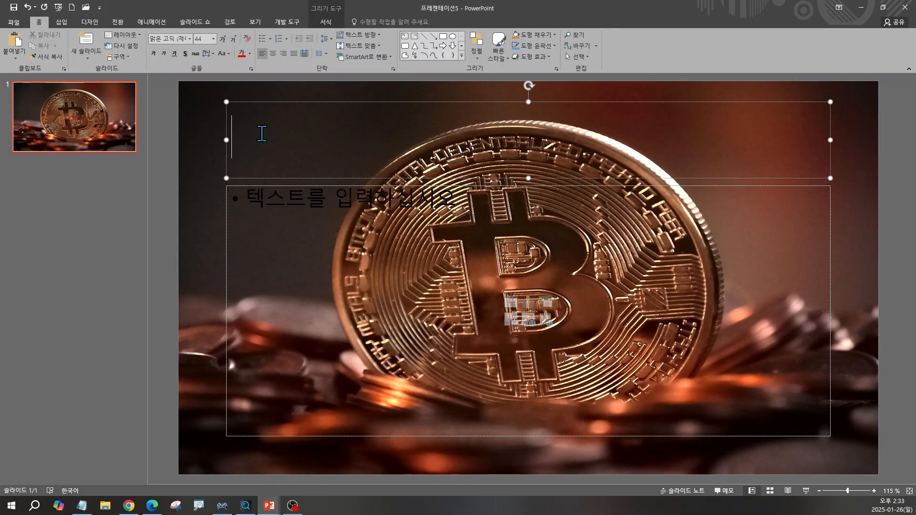
key("ctrl+v")
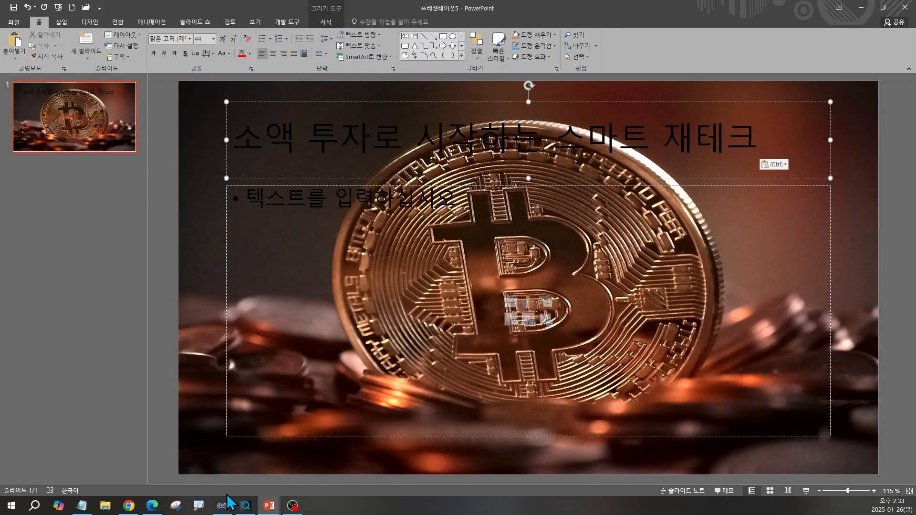
left_click(228, 512)
key("ctrl+v")
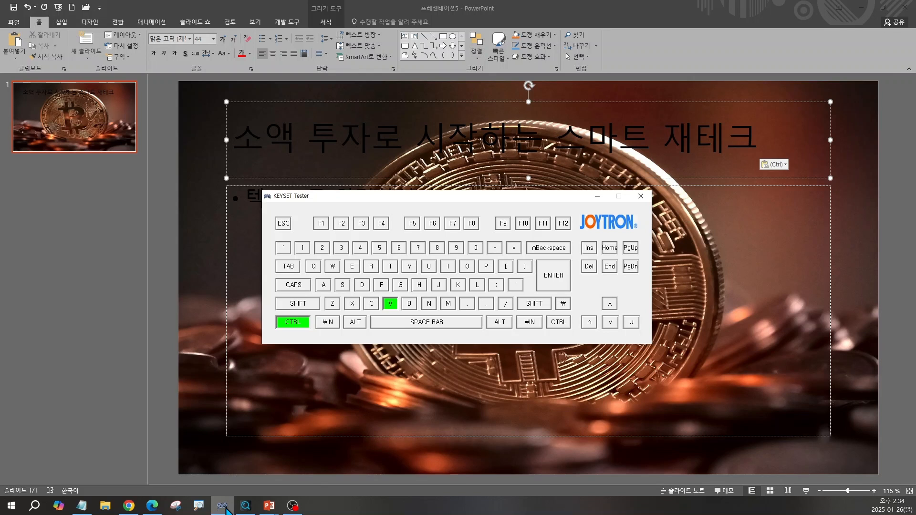
left_click(596, 197)
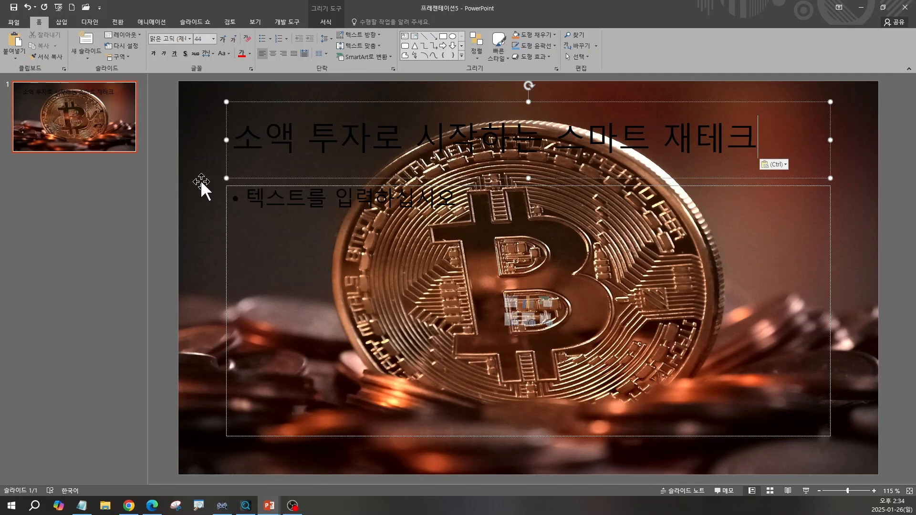
Return to ChatGPT in Chrome and copy the two slide 1 content lines, from "작게 시작해도" through "투자 전략!"
left_click(128, 506)
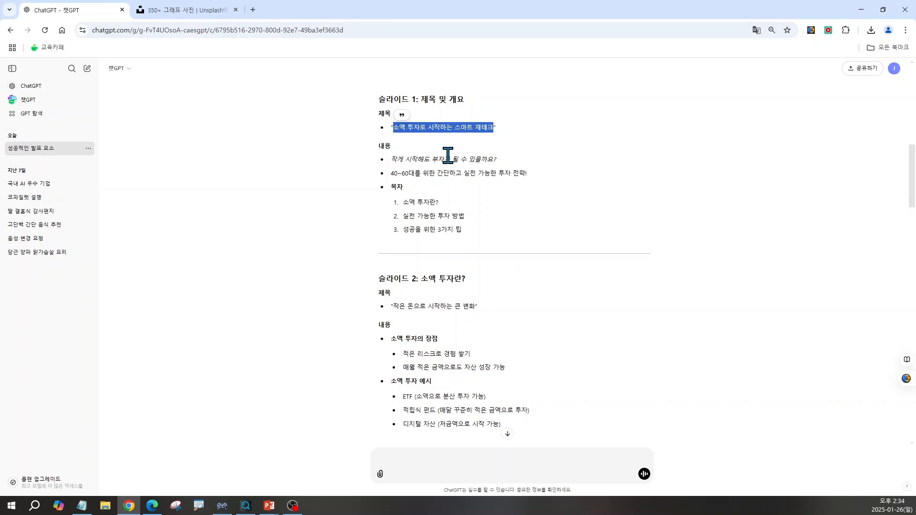
left_click_drag(391, 152, 537, 178)
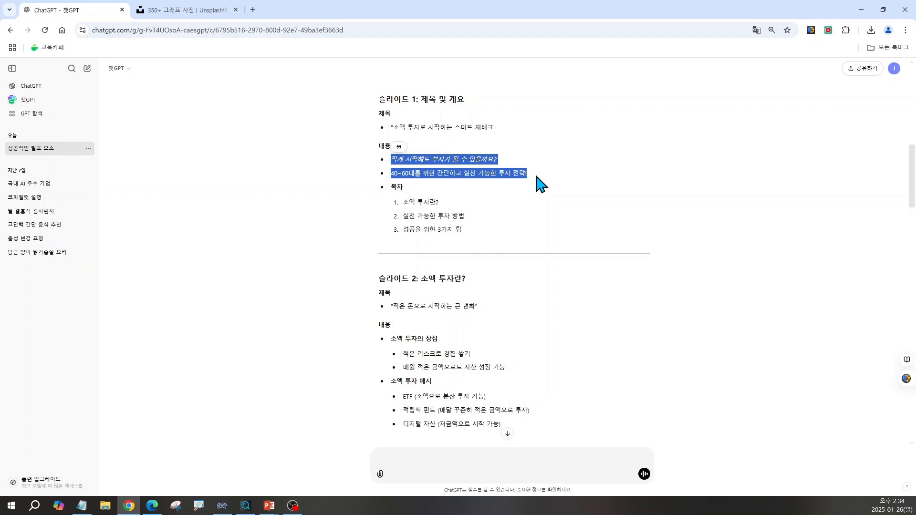
left_click(222, 506)
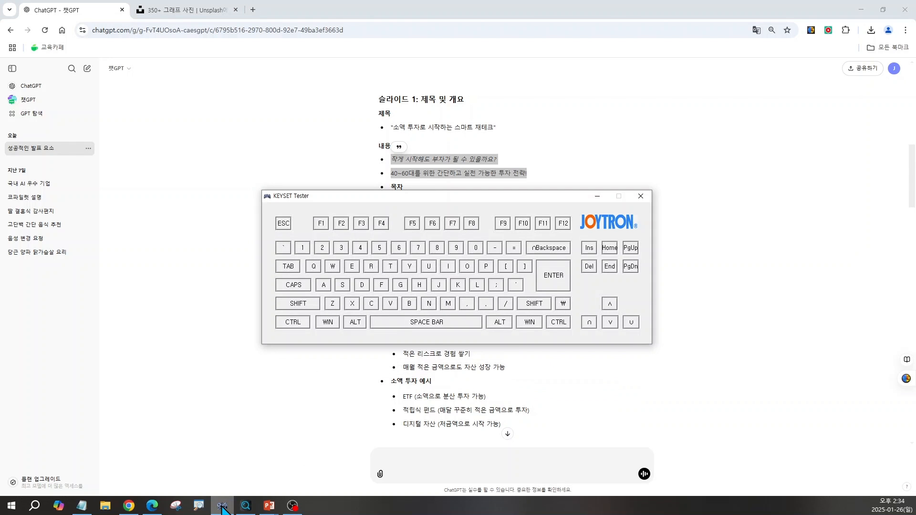
key("ctrl+c")
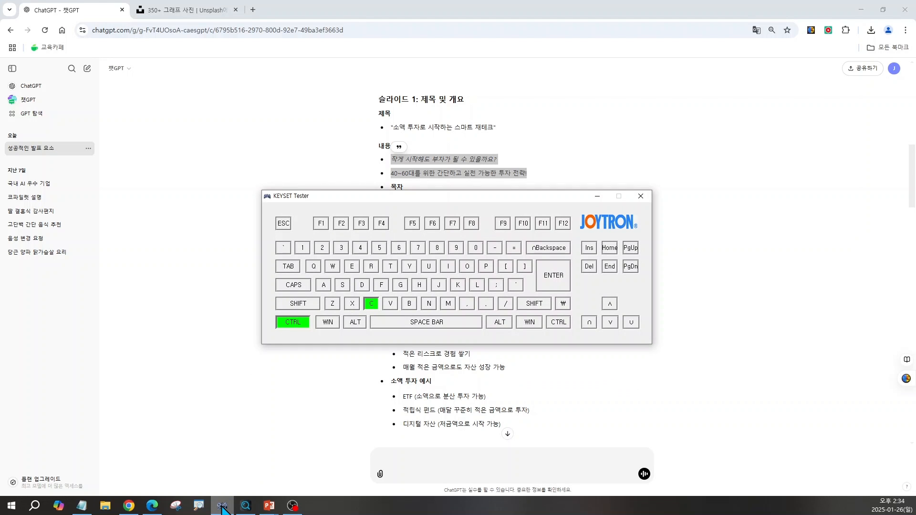
left_click(221, 506)
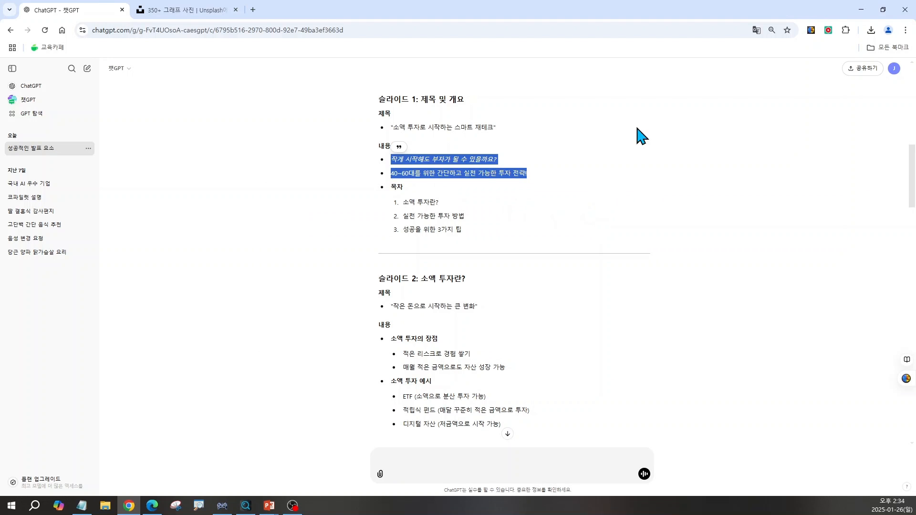
Switch back to PowerPoint and paste the two copied lines into the first slide's content placeholder
left_click(862, 9)
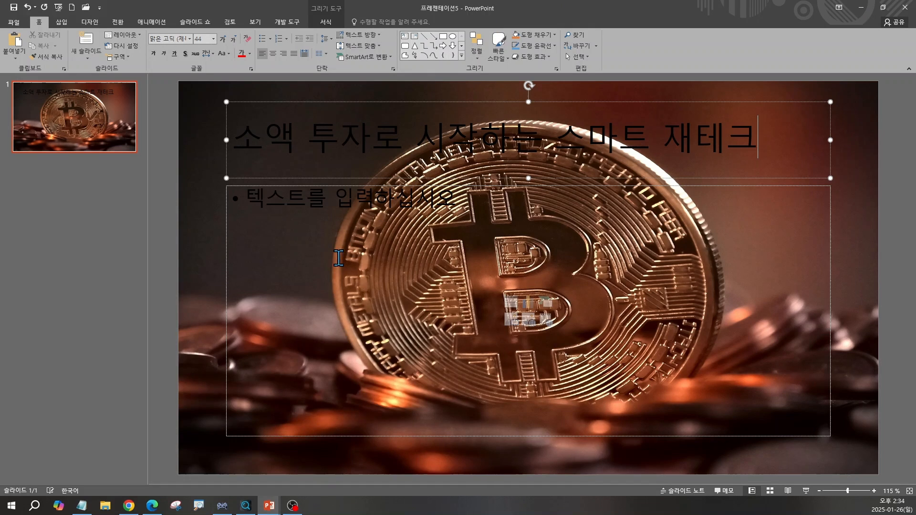
left_click(289, 206)
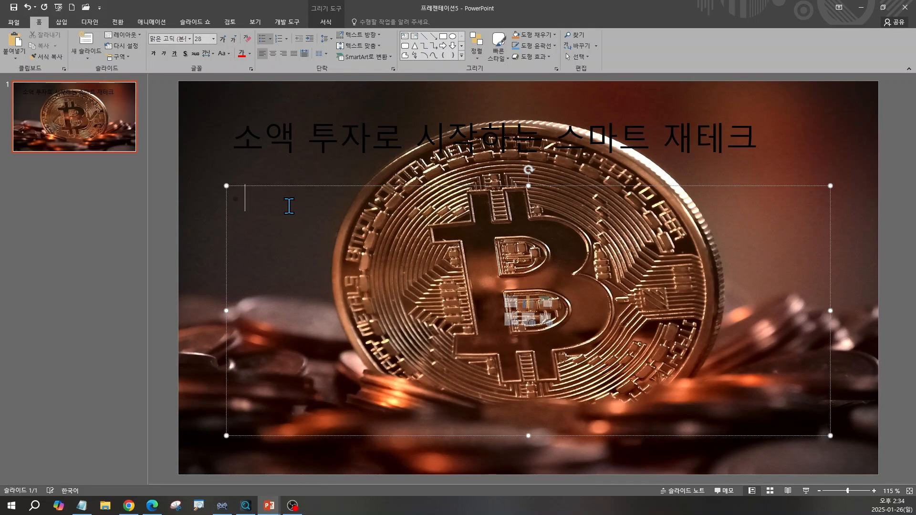
key("ctrl")
key("ctrl")
key("ctrl+v")
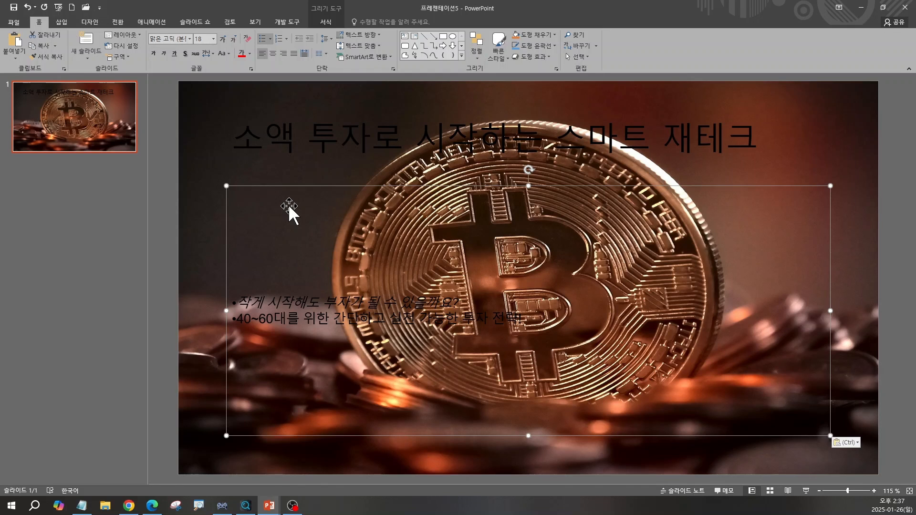
In Chrome, ask ChatGPT to recommend text sizes for each slide's title and key points in the PowerPoint presentation
left_click(132, 511)
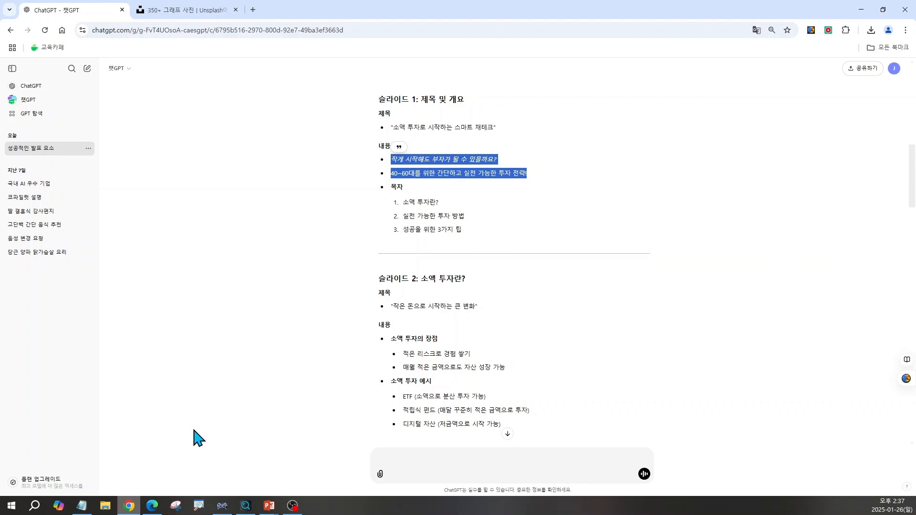
left_click(295, 328)
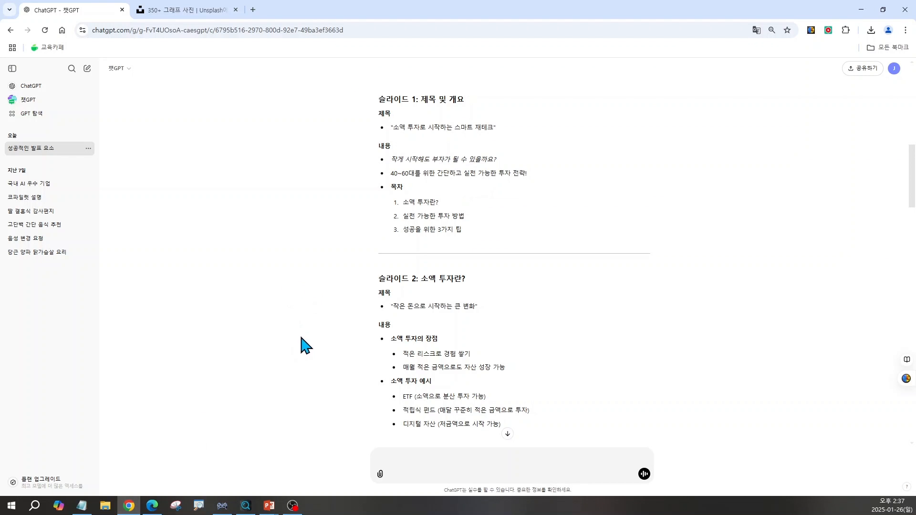
left_click(409, 462)
type("위에서 알려준 내용대로 파워포인트 발표자료를 만들고 있어. 각 슬라이드 별 타이틀과 키포인트의 추천 텍스트 크기를 정해줘")
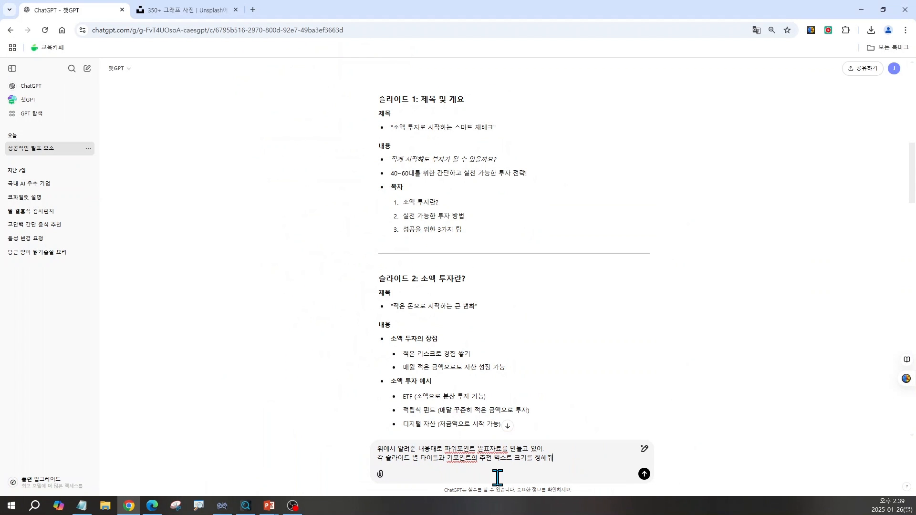
key("Return")
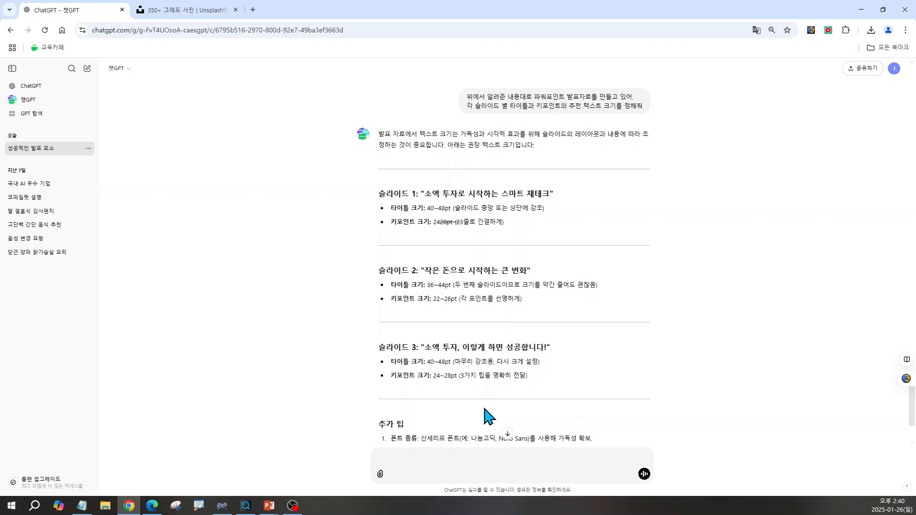
Check ChatGPT's recommended title size and set the first slide's title to 48 pt in PowerPoint
left_click(861, 10)
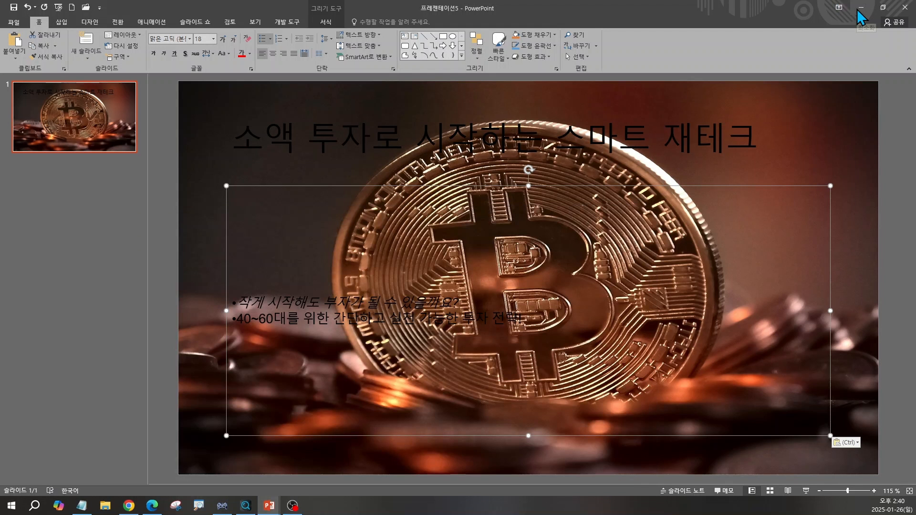
left_click(260, 133)
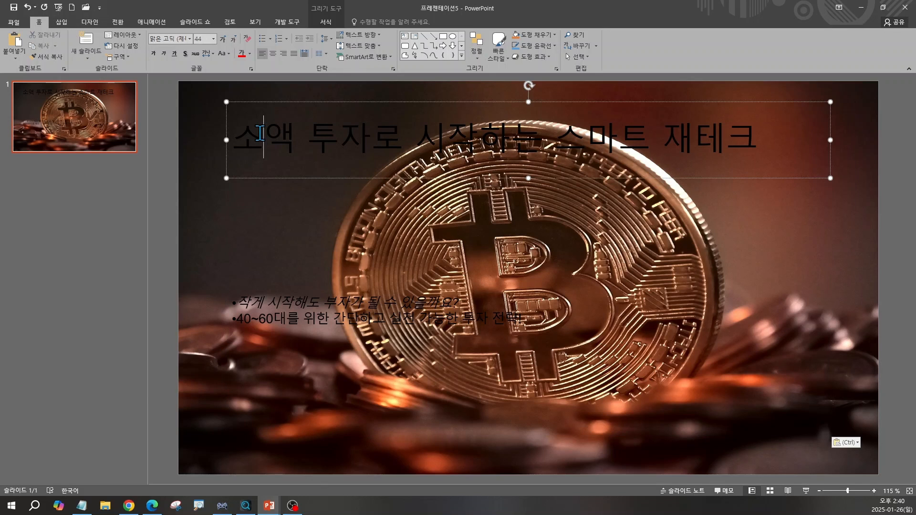
key("Escape")
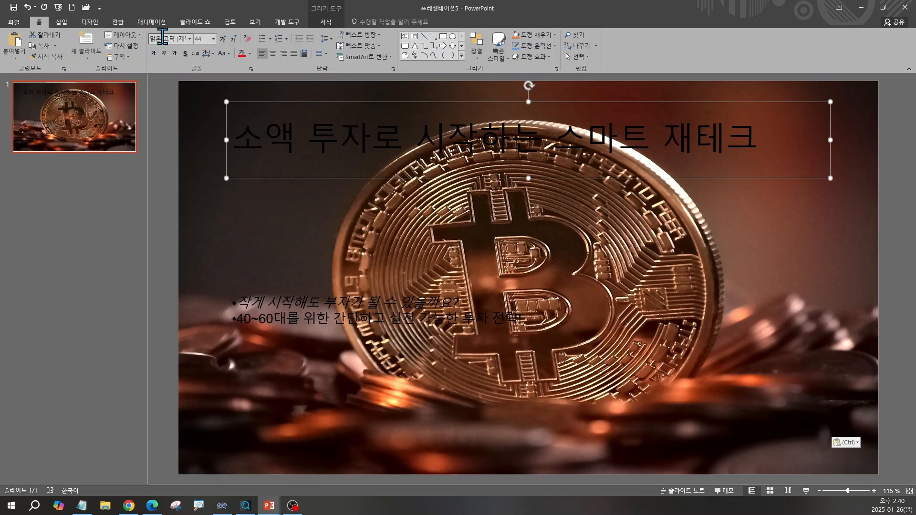
key("ctrl")
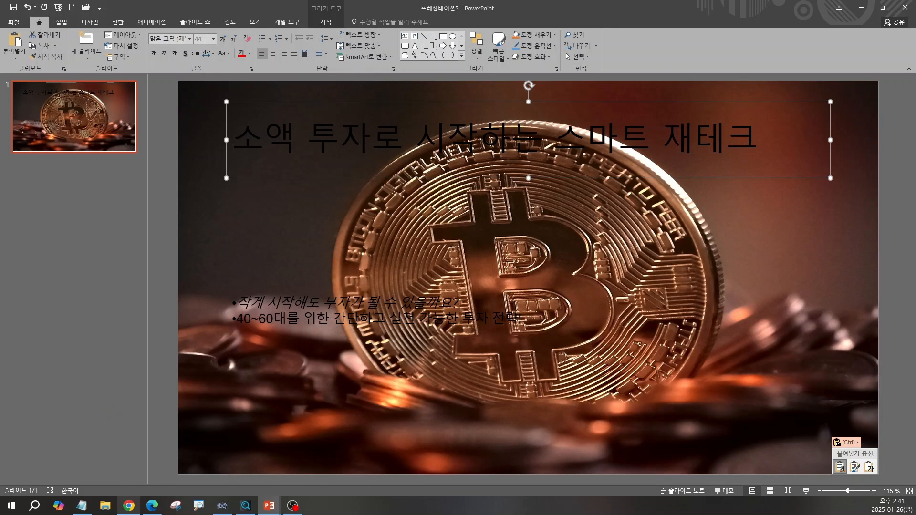
left_click(129, 506)
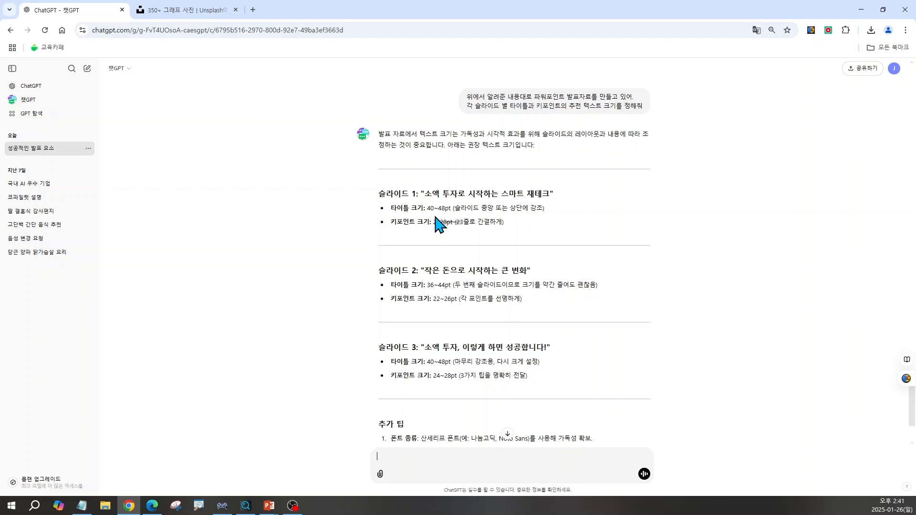
left_click(861, 10)
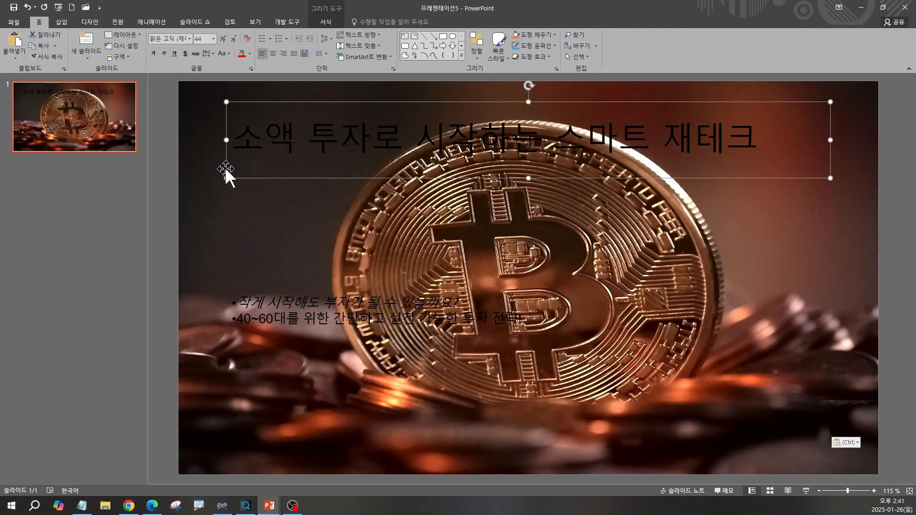
left_click(214, 39)
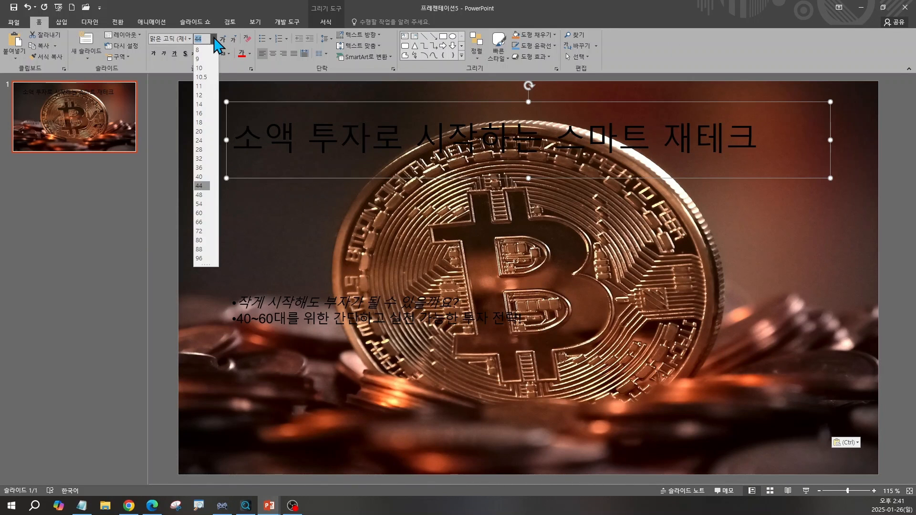
left_click(200, 195)
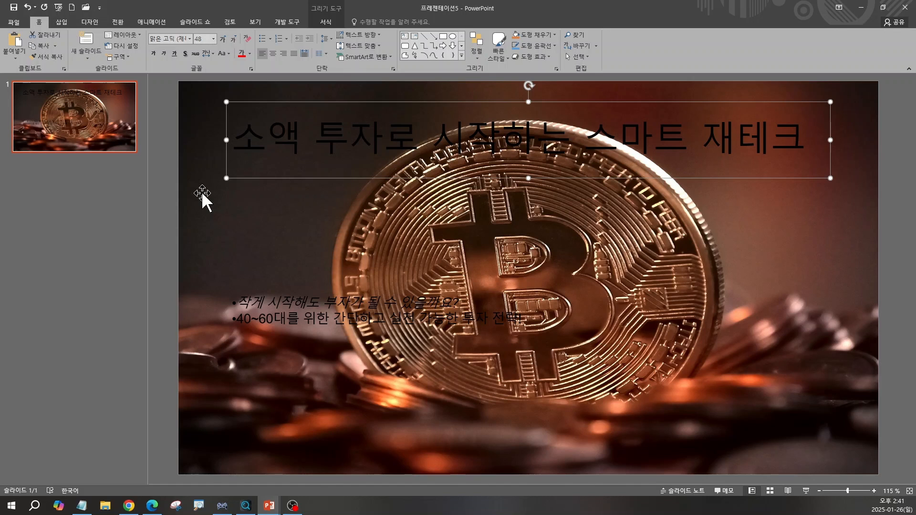
Increase the font size of the two body lines on the first slide to 24 pt
left_click(271, 311)
left_click(262, 301)
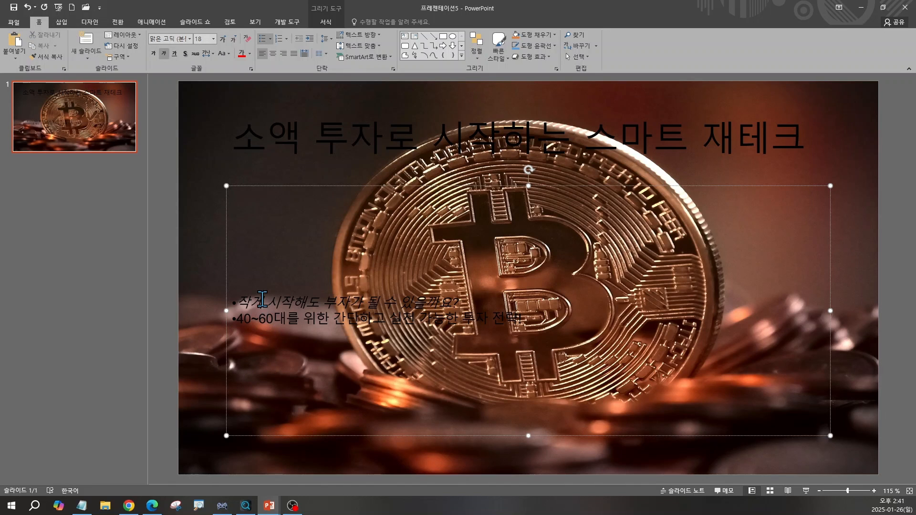
key("Escape")
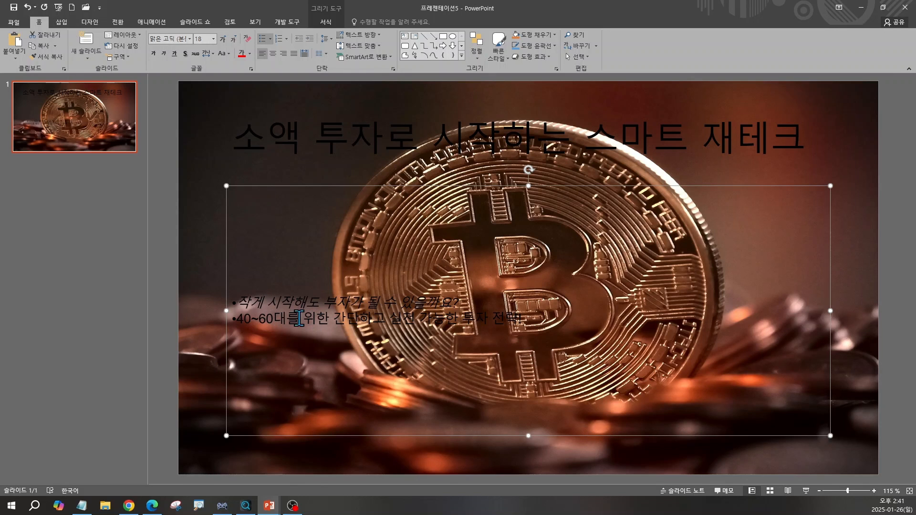
left_click(222, 39)
left_click(223, 39)
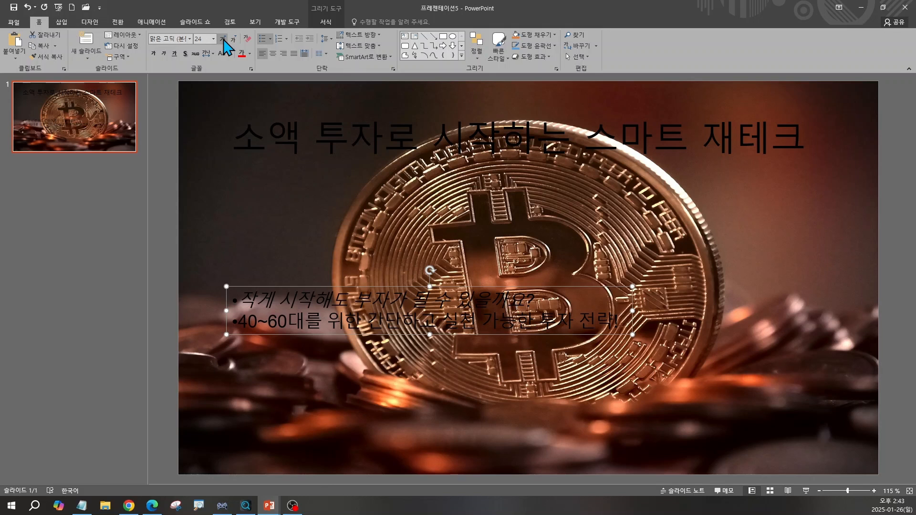
Sample a dark brown from the slide's background photo with the eyedropper as the font colour of the title's first word
left_click(269, 136)
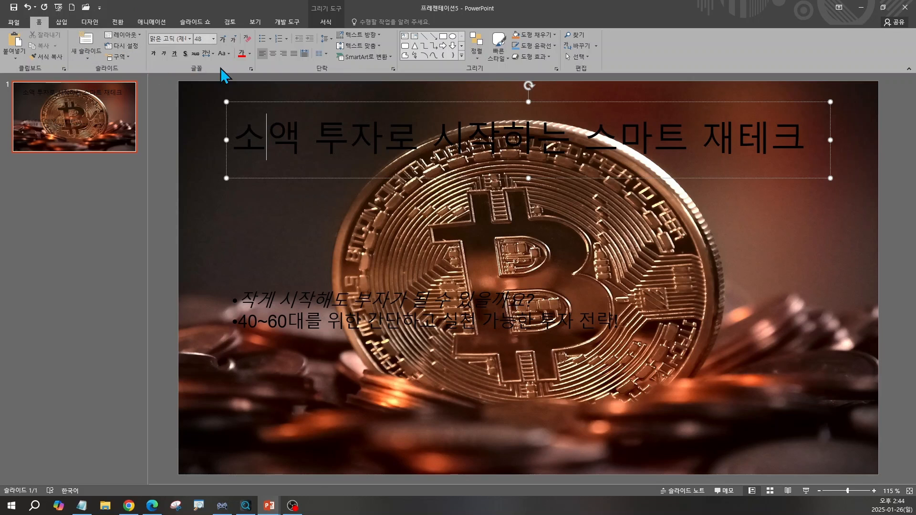
key("ctrl")
key("ctrl")
left_click(250, 53)
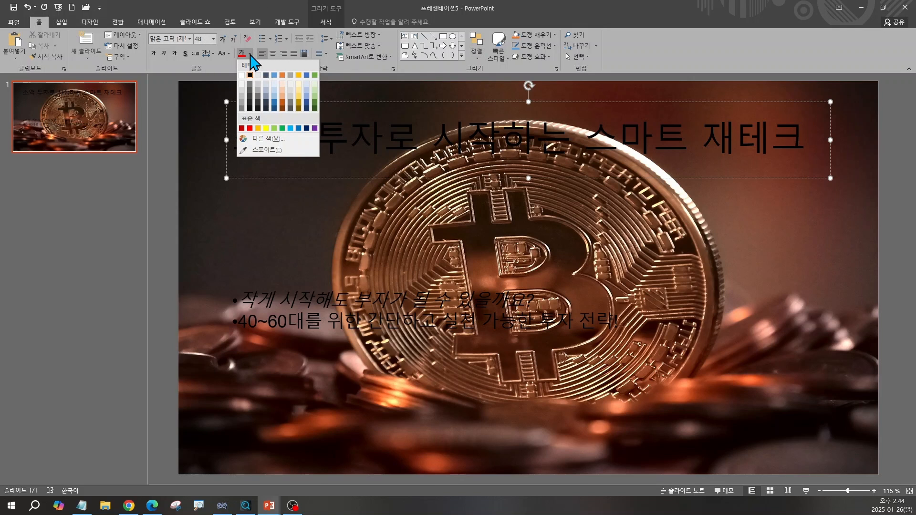
left_click(264, 150)
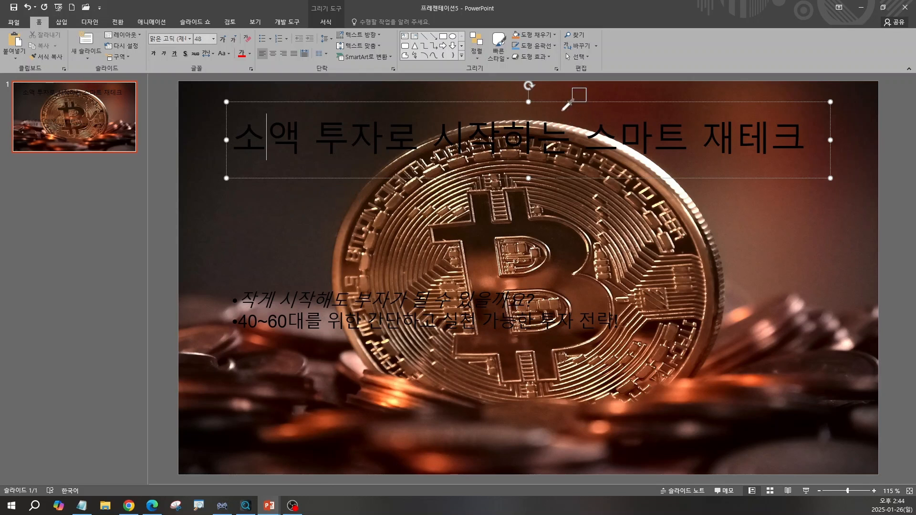
left_click(511, 106)
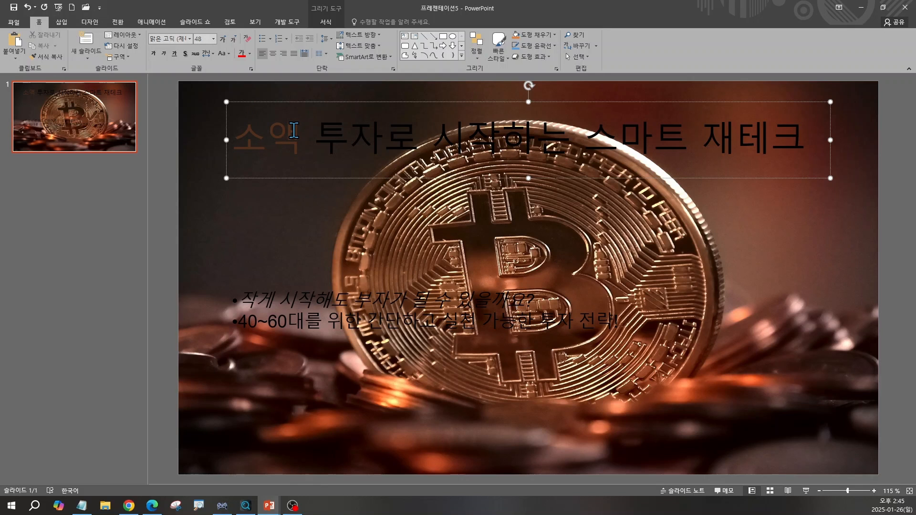
Open the custom colour details of the title's first word to read the sampled background colour's RGB values
left_click(251, 56)
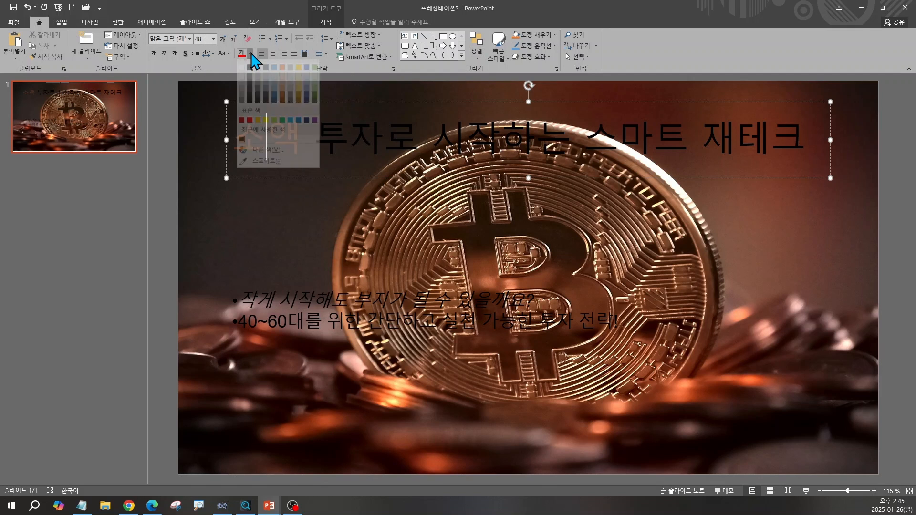
left_click(276, 157)
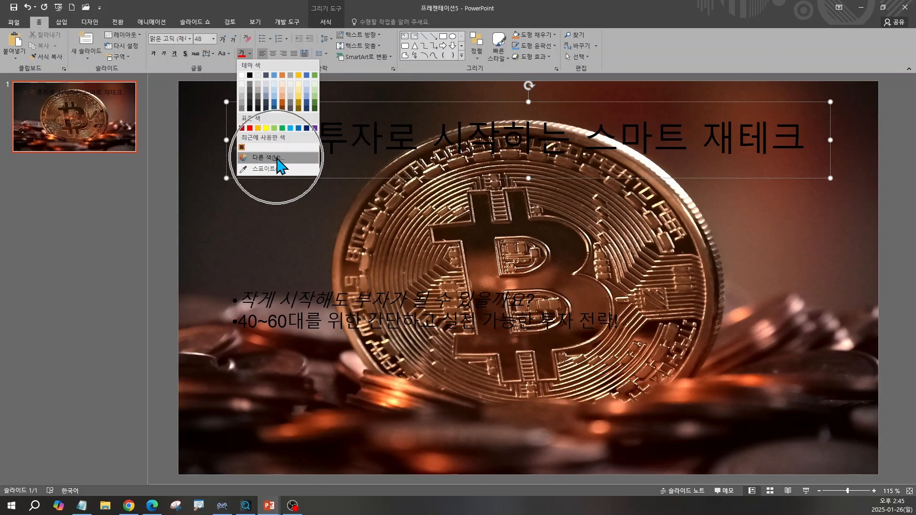
left_click(276, 157)
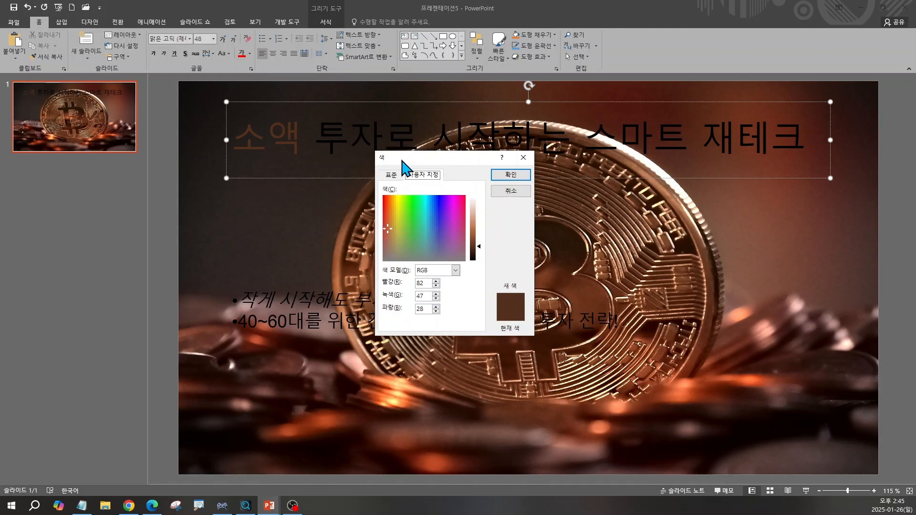
left_click_drag(403, 157, 240, 203)
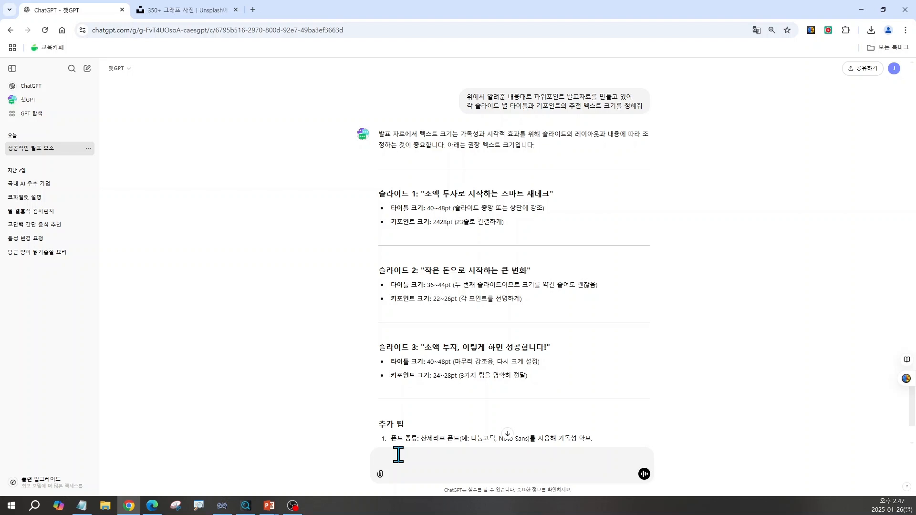
In Chrome, ask ChatGPT for recommended title and key-point font colours in RGB against a background of RGB(82,47,28), and read the answer
type("파워포인트 내 글자색을 선정해야 하는데, 배경색은 RGB(82")
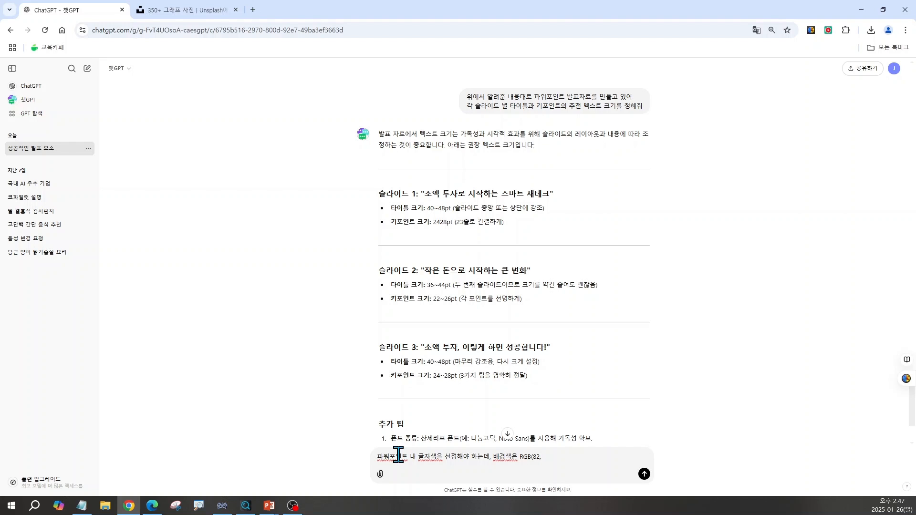
type(",47")
type(",28")
type("이야")
key("shift+Return")
type("이때 제목과 키포인트에 추천하는 글자색을 각각 RGB로 알려줘.")
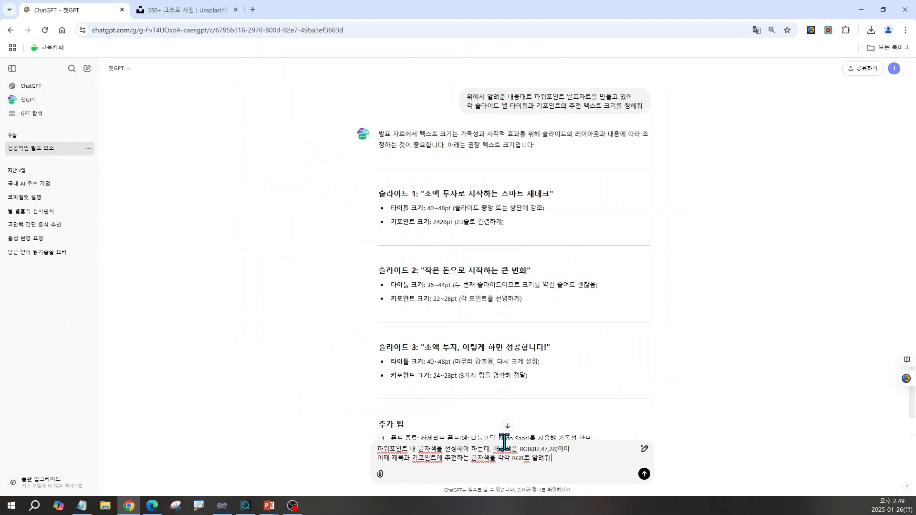
key("Return")
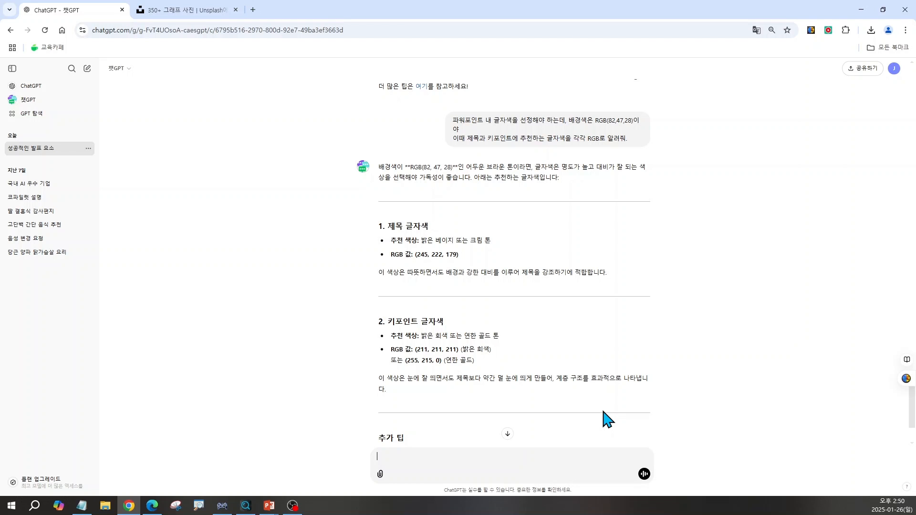
scroll(607, 420, "down", 1)
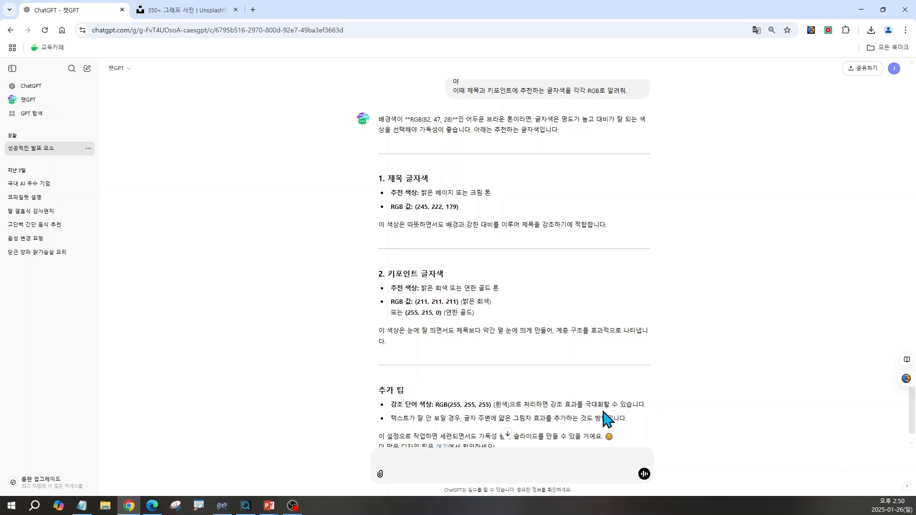
scroll(607, 420, "down", 1)
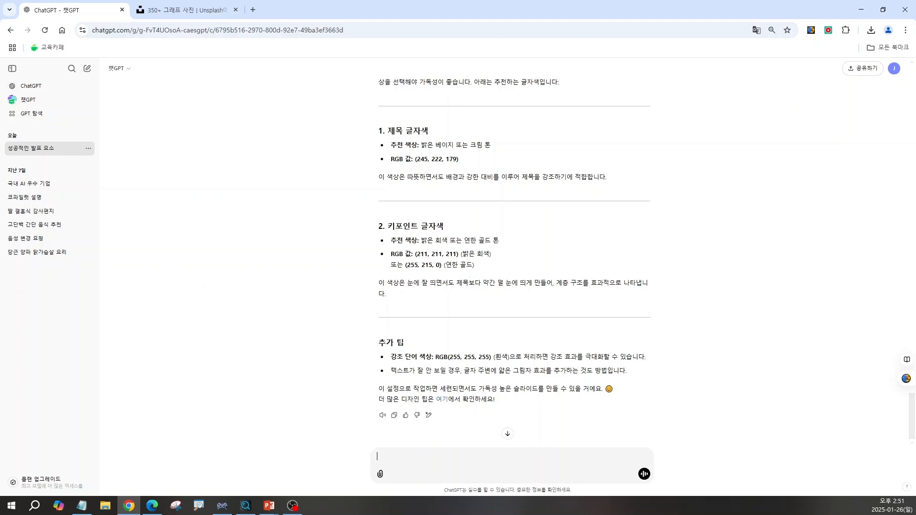
Back in PowerPoint, set the whole title's font colour to ChatGPT's recommended RGB 245, 222, 179
key("alt+Tab")
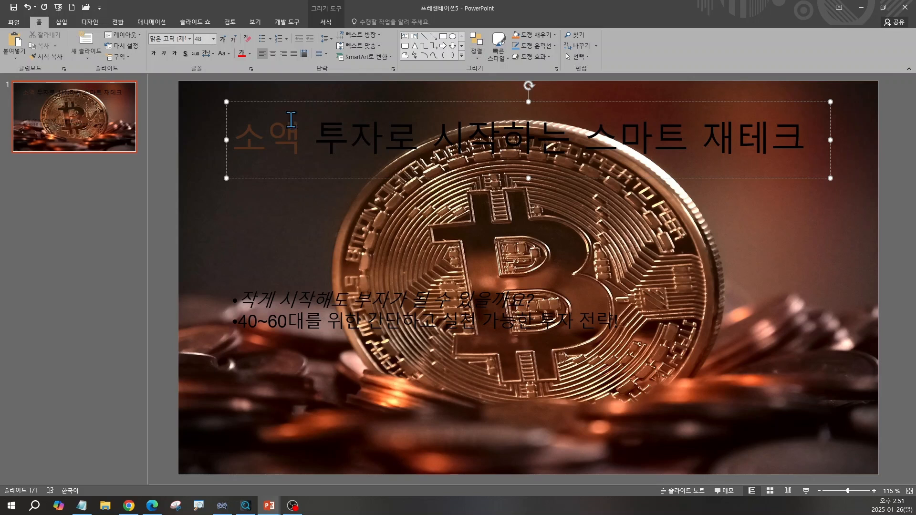
left_click(242, 103)
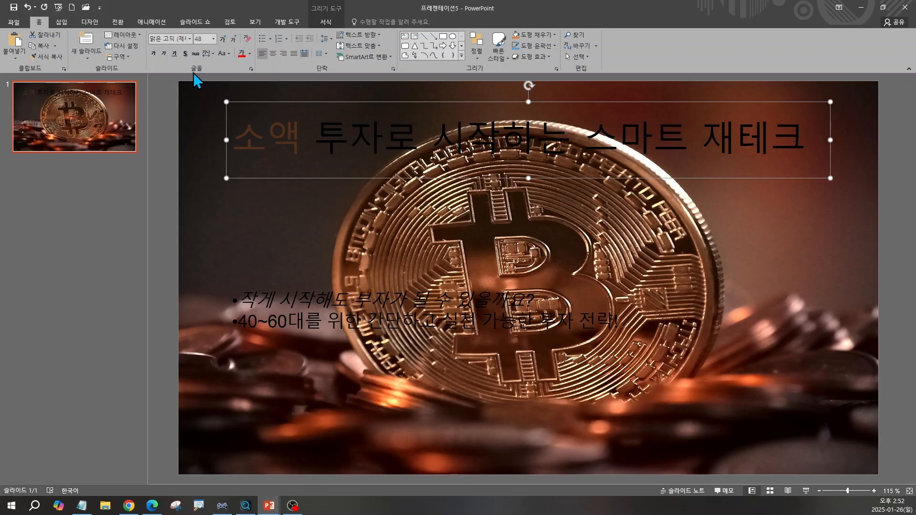
left_click(250, 53)
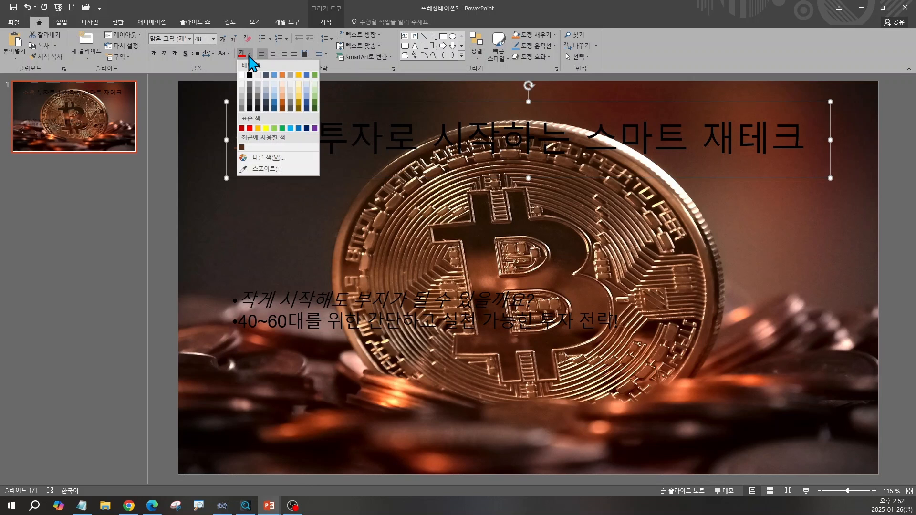
left_click(258, 158)
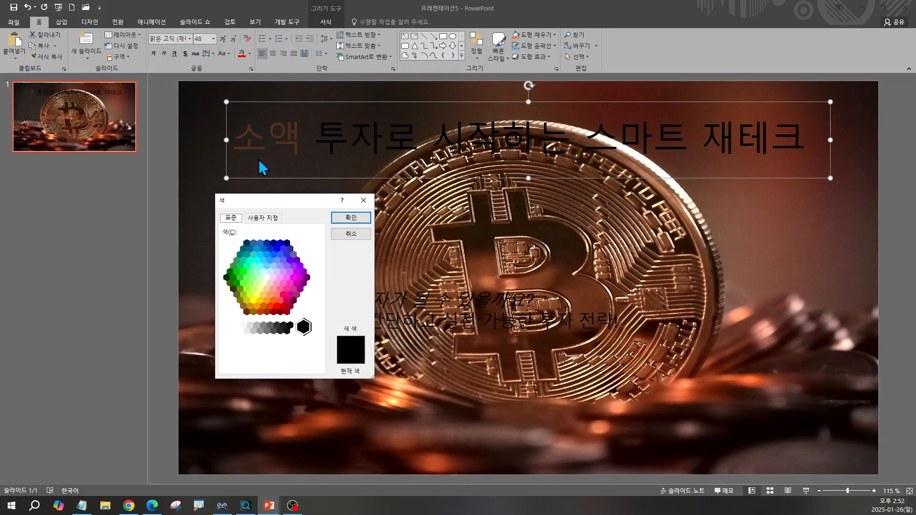
left_click(264, 218)
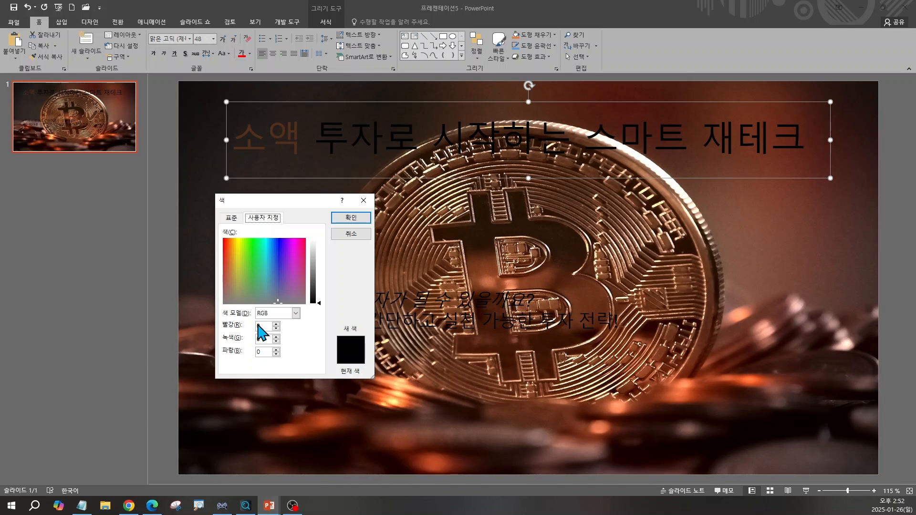
left_click(127, 508)
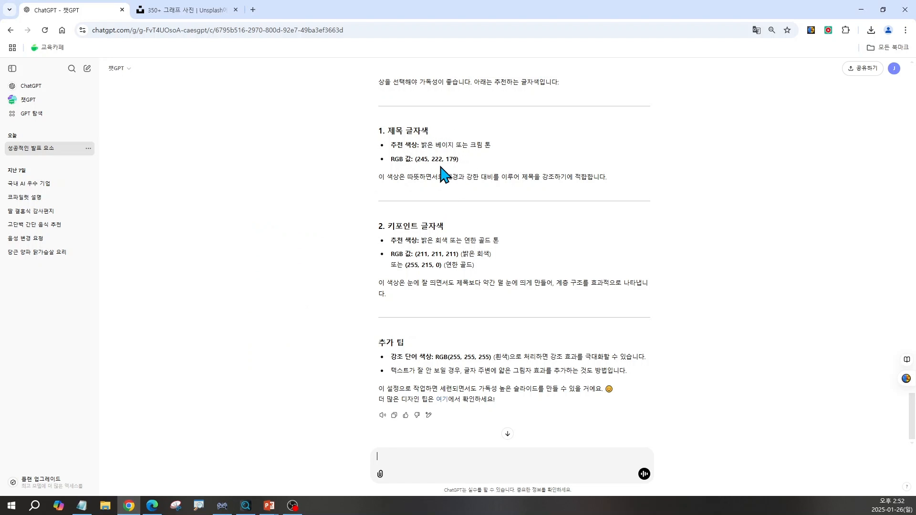
key("alt+Tab")
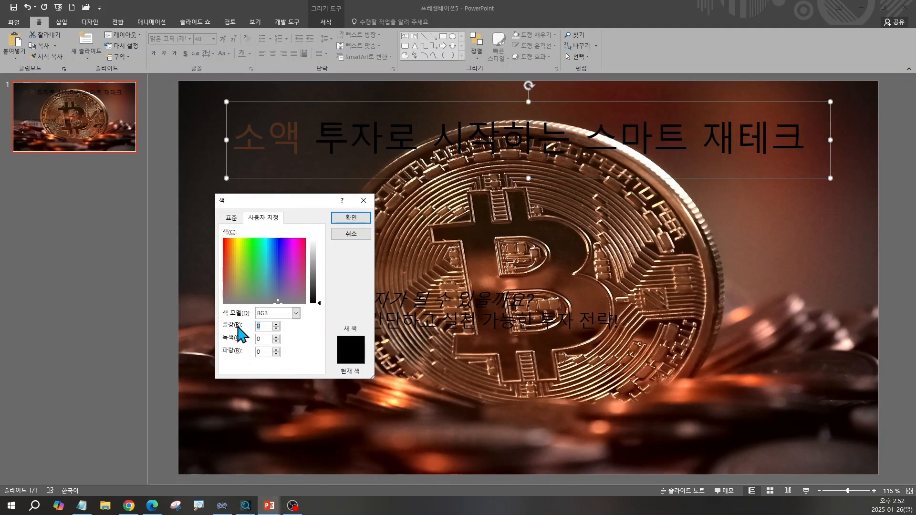
type("245")
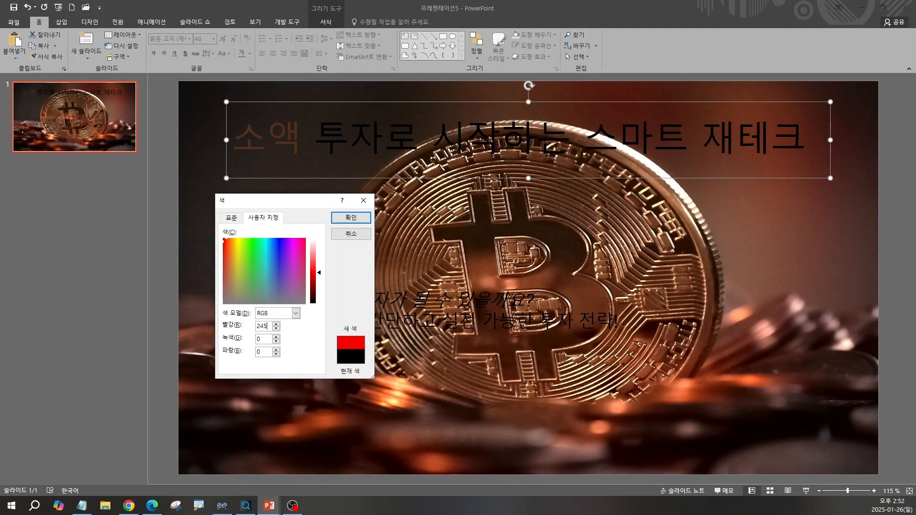
key("Tab")
type("222")
key("Tab")
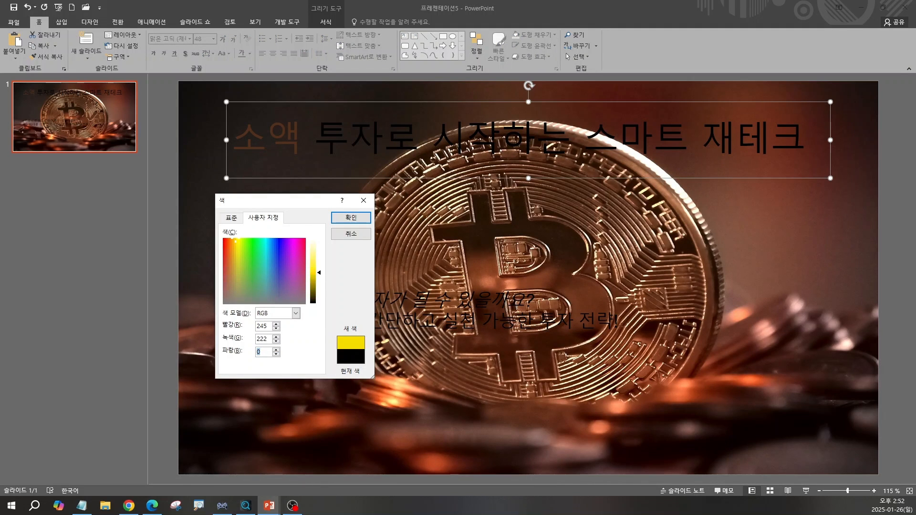
type("179")
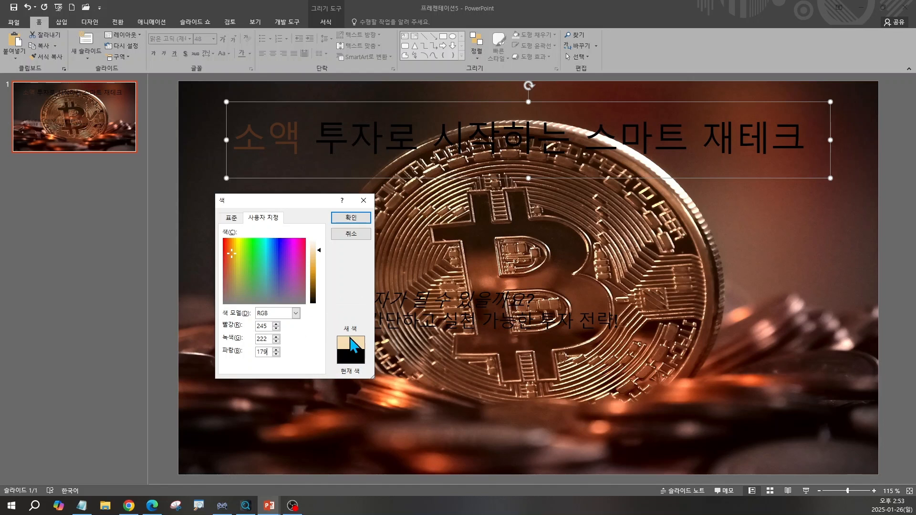
left_click(350, 219)
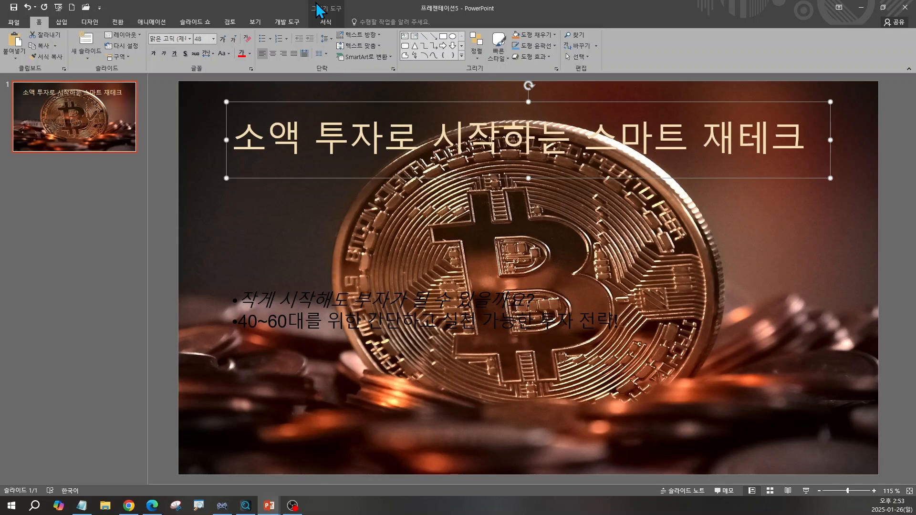
Give the title text a black outline with a thickness of 1½ pt
left_click(328, 20)
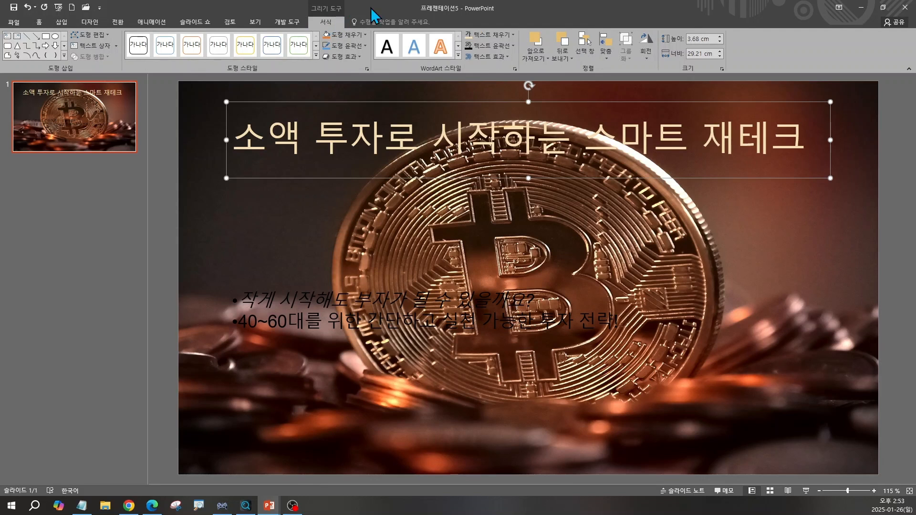
left_click(499, 46)
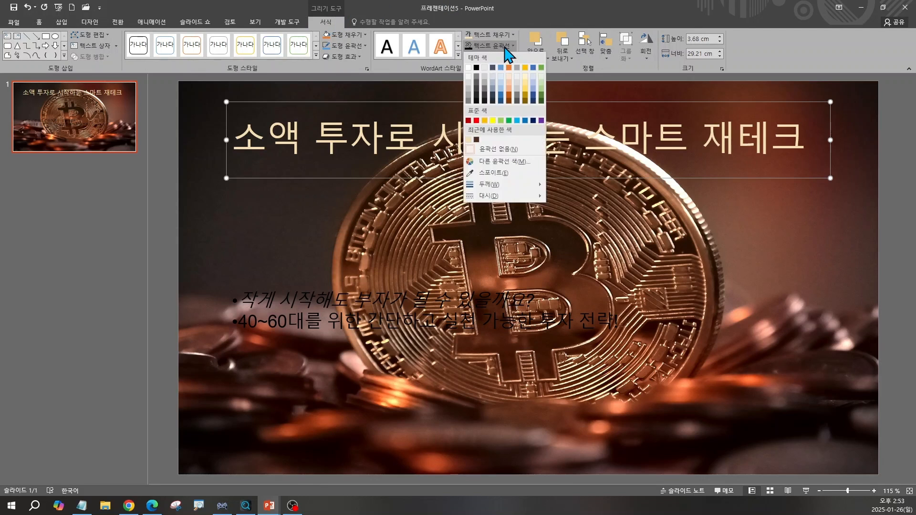
left_click(476, 68)
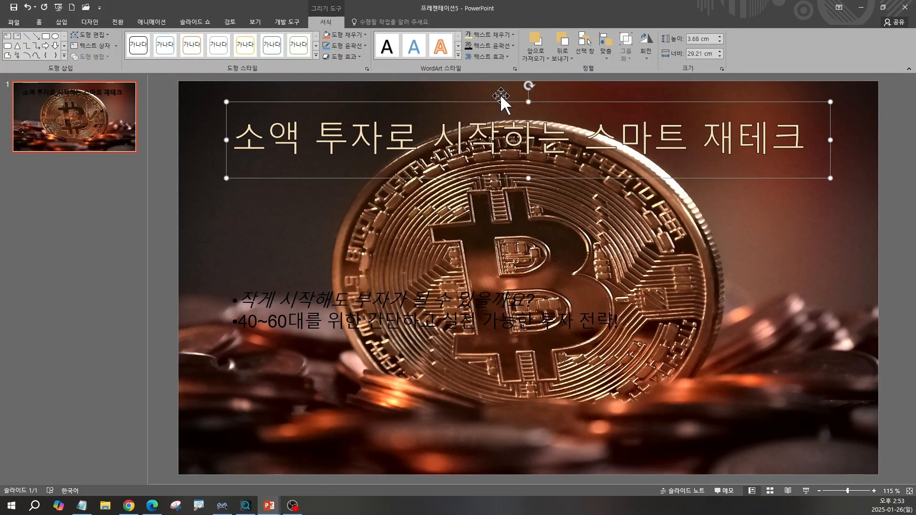
left_click(512, 46)
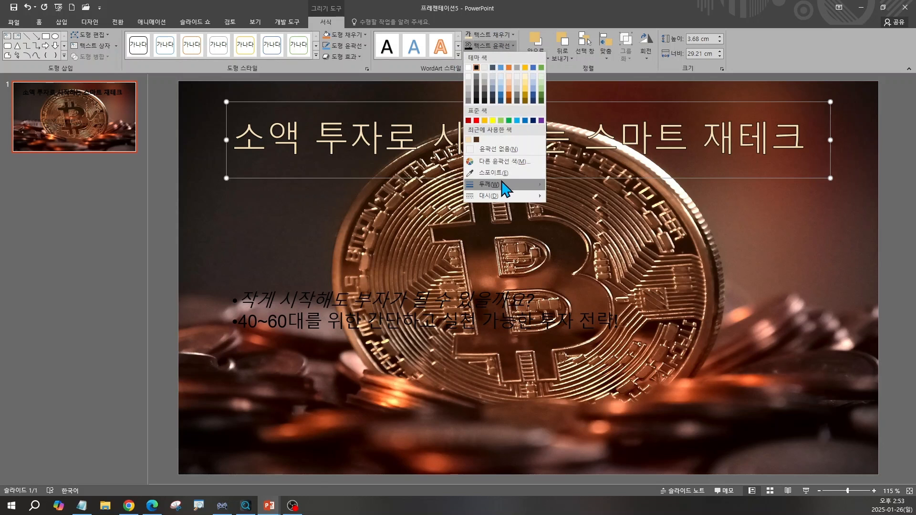
mouse_move(502, 185)
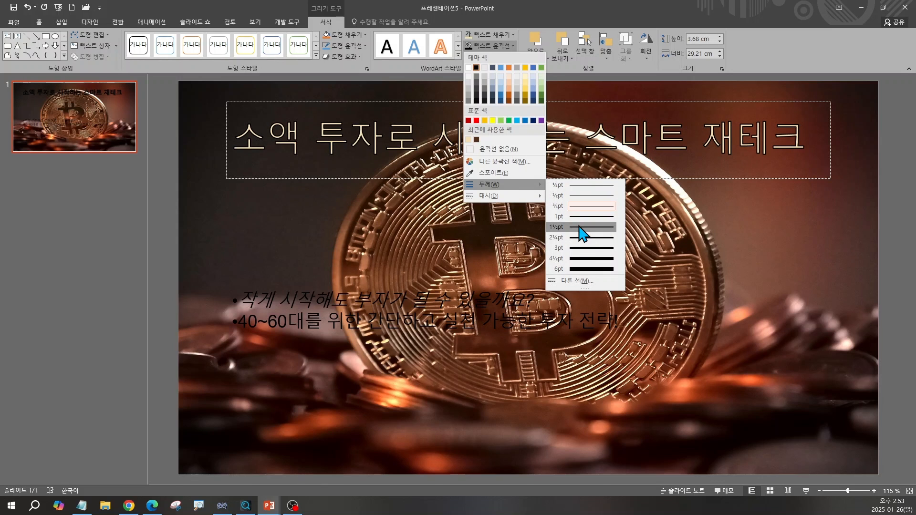
left_click(580, 227)
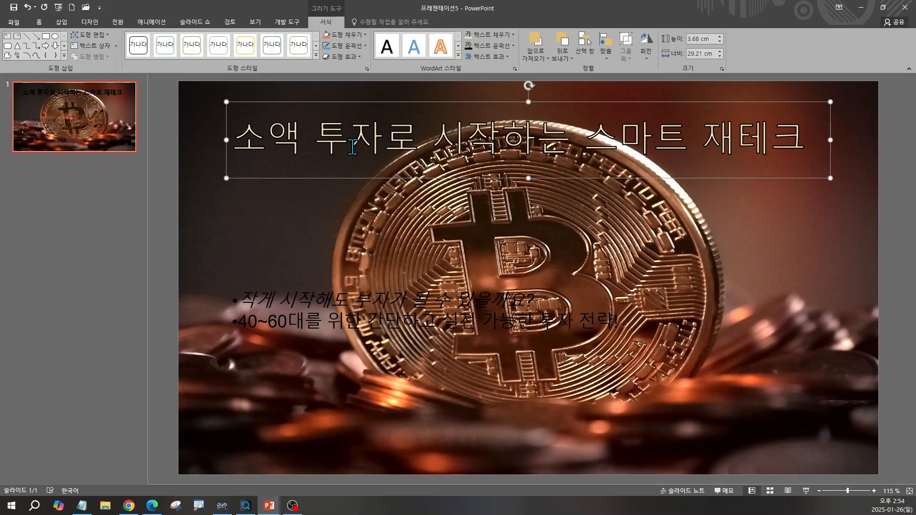
Set the font colour of the whole key-point text box to ChatGPT's recommended RGB 211, 211, 211, checking the values in Chrome
left_click(286, 315)
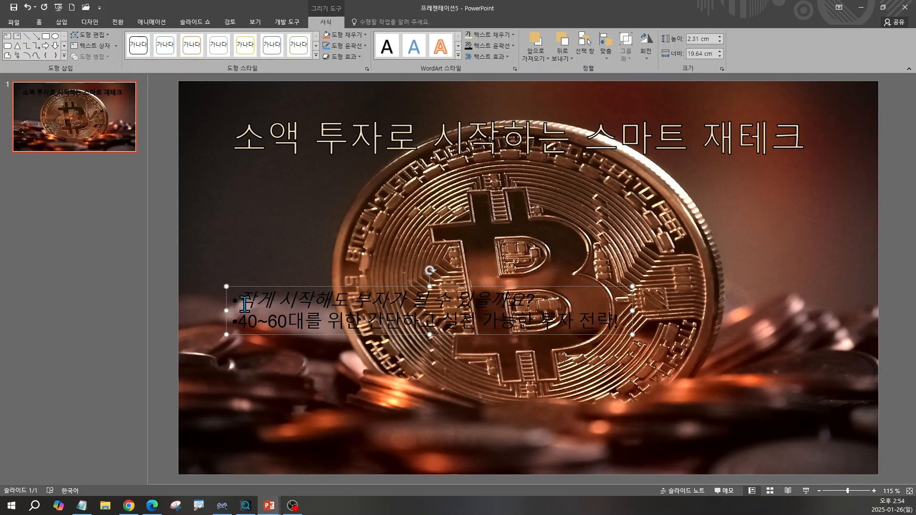
left_click(268, 286)
left_click(39, 22)
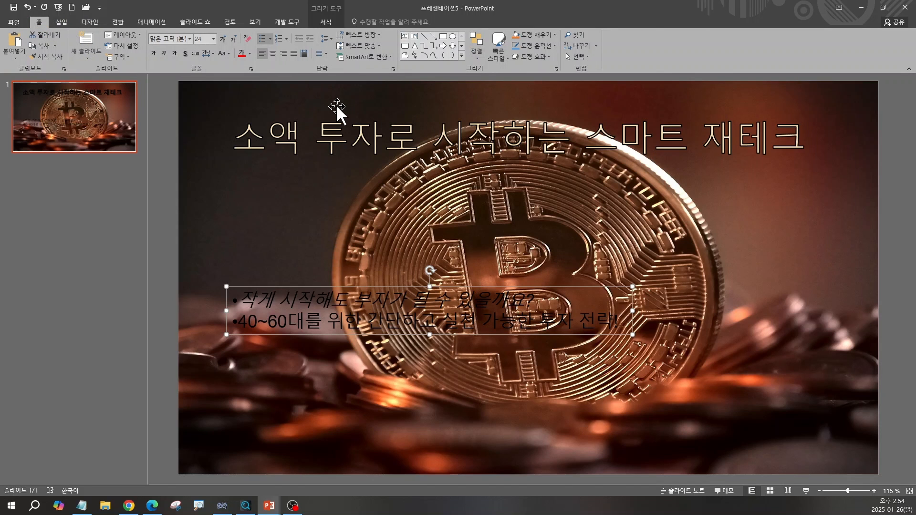
left_click(249, 53)
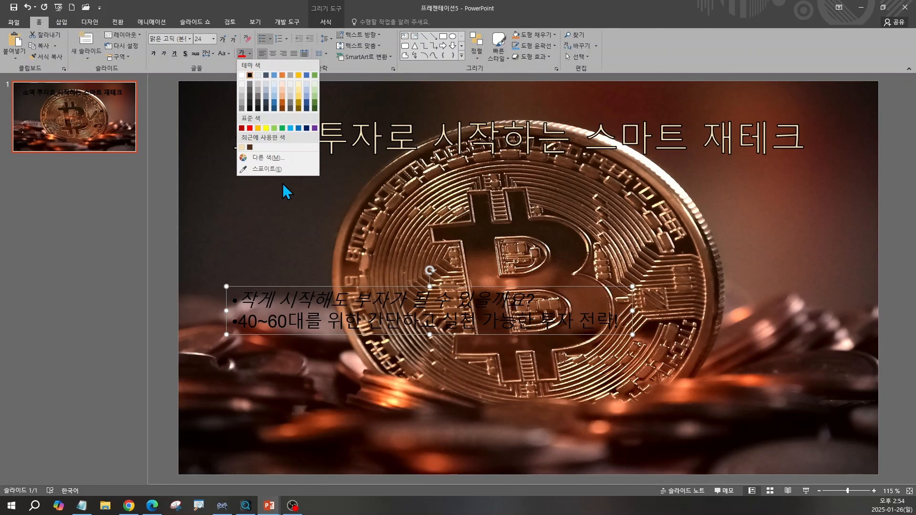
left_click(280, 160)
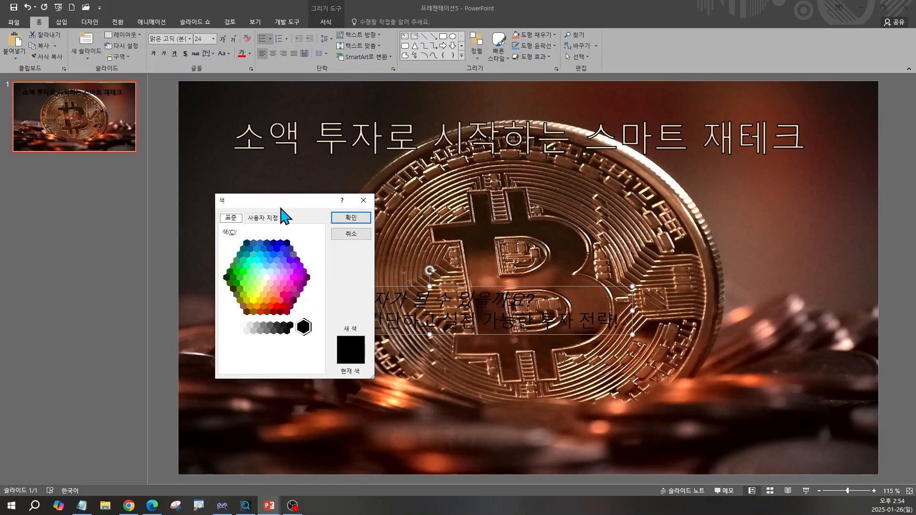
left_click(266, 220)
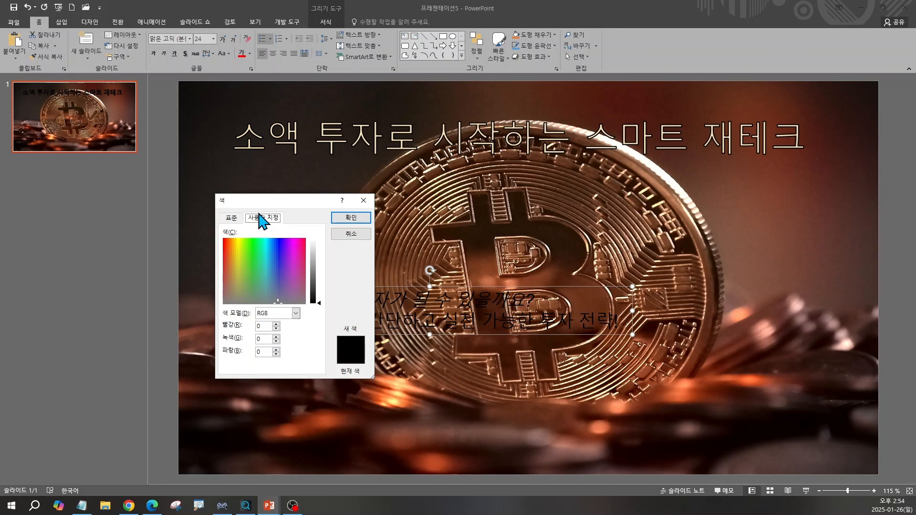
left_click(129, 506)
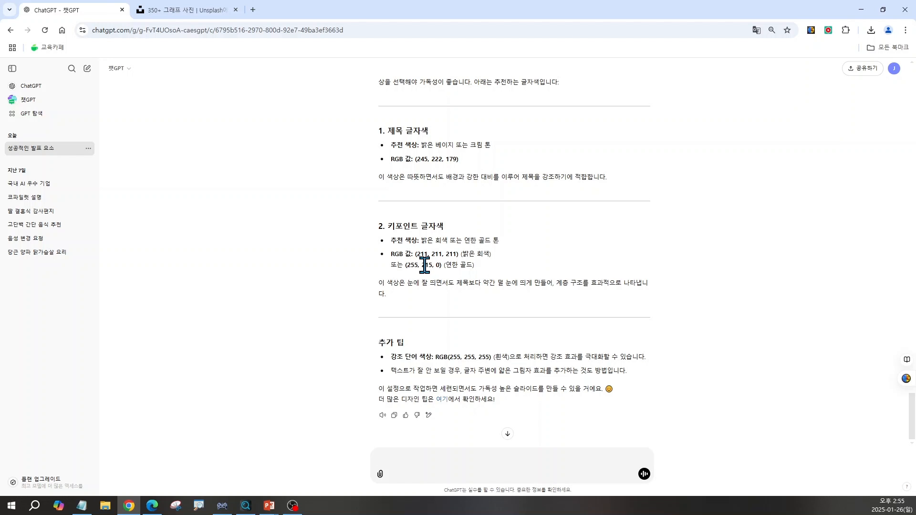
left_click(862, 10)
type("211")
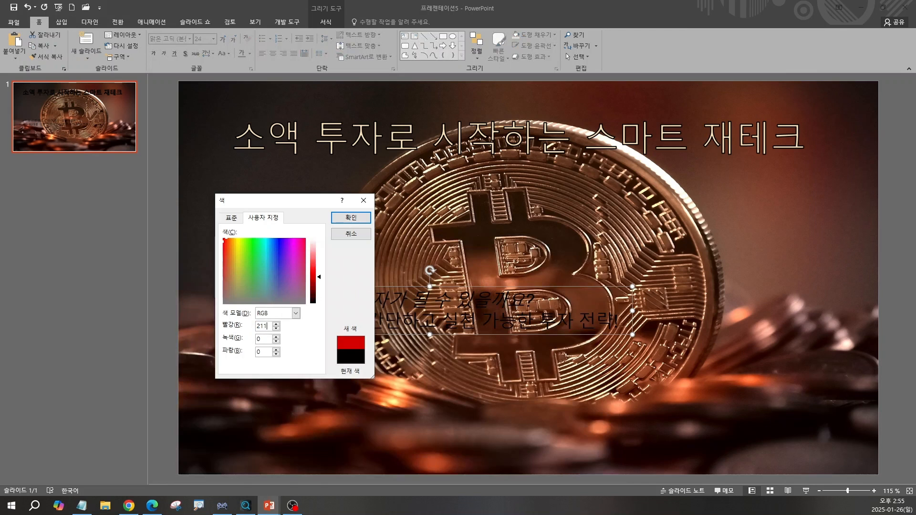
key("Tab")
type("211")
key("Tab")
type("211")
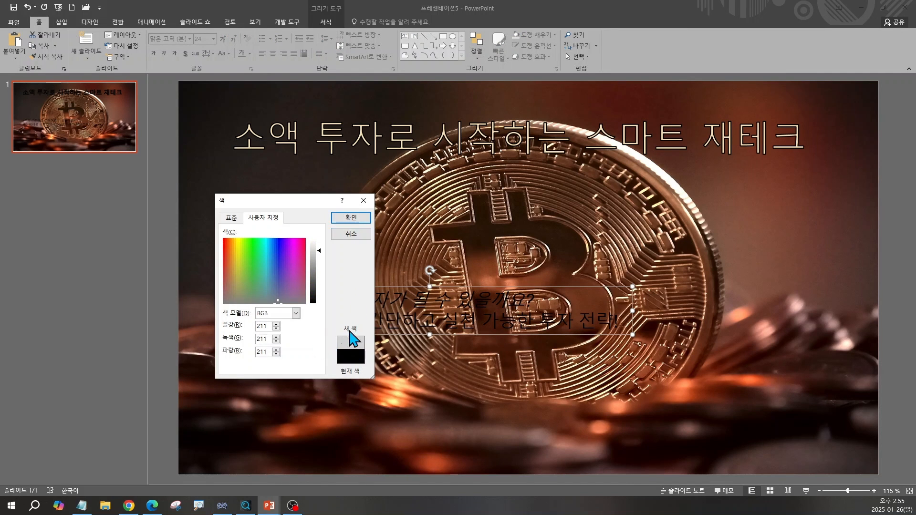
left_click(345, 218)
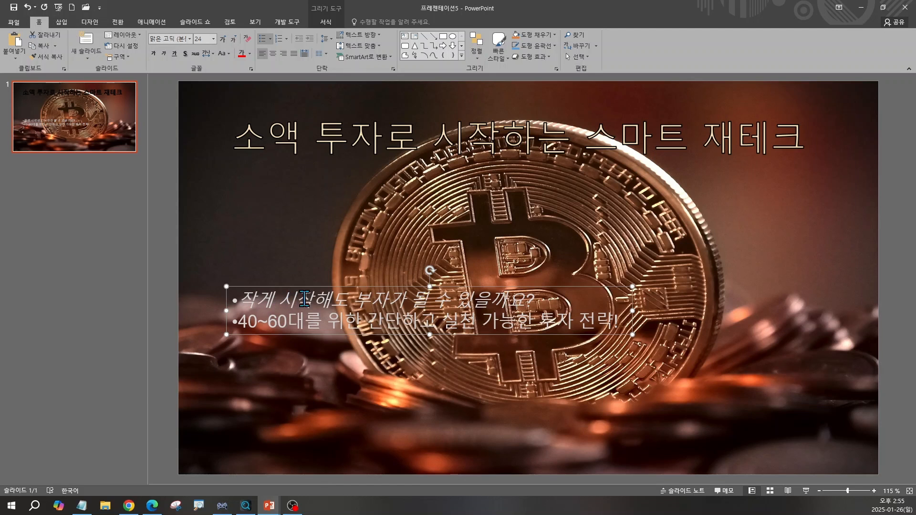
Change the key-point text's font to 더잠실 5 Bold and remove its italic formatting
left_click(192, 47)
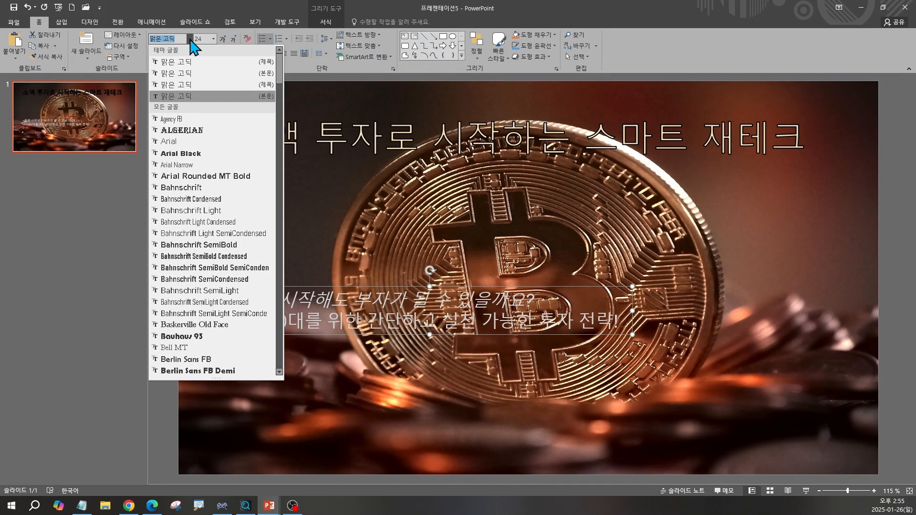
left_click_drag(280, 74, 286, 349)
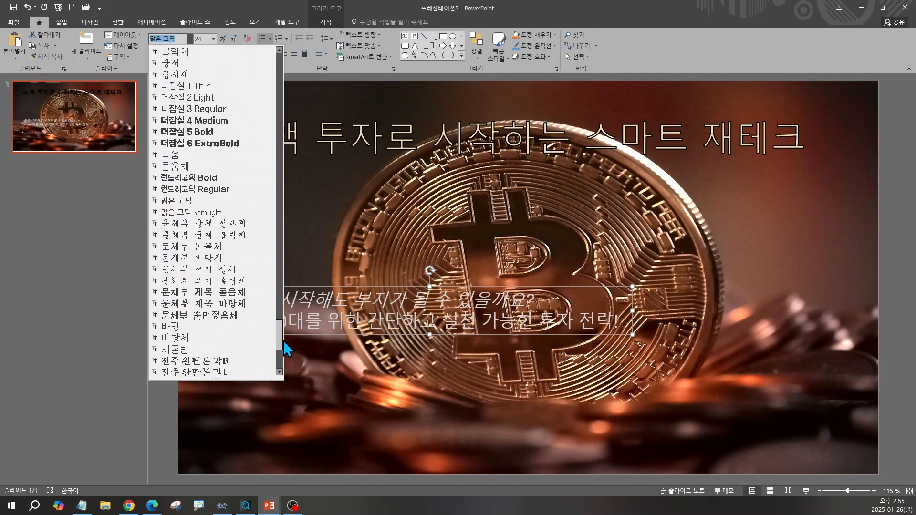
left_click(188, 131)
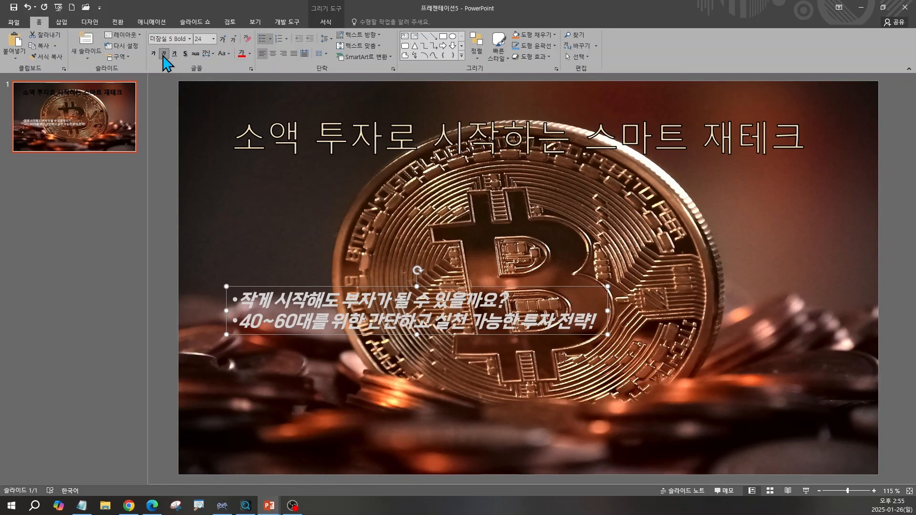
left_click(163, 53)
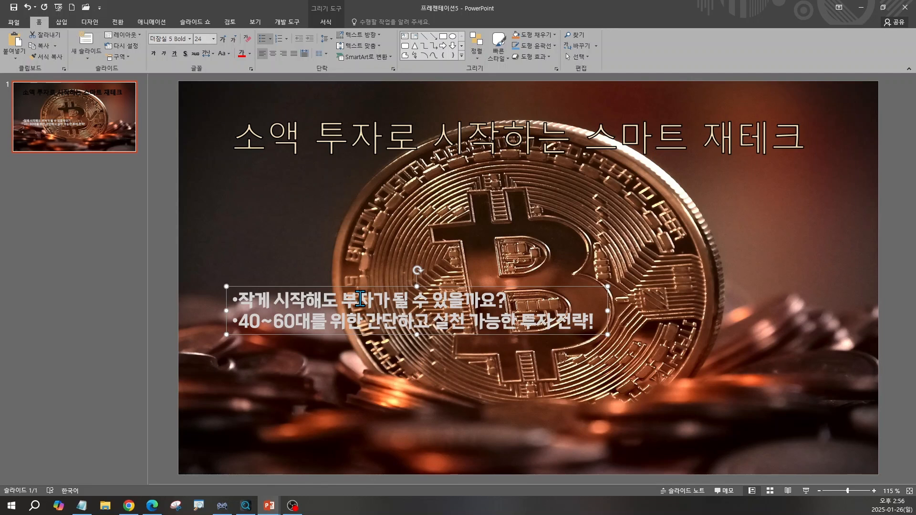
Set the key-point text's line spacing to 1.5 and move the text box toward the slide's horizontal centre
left_click(325, 39)
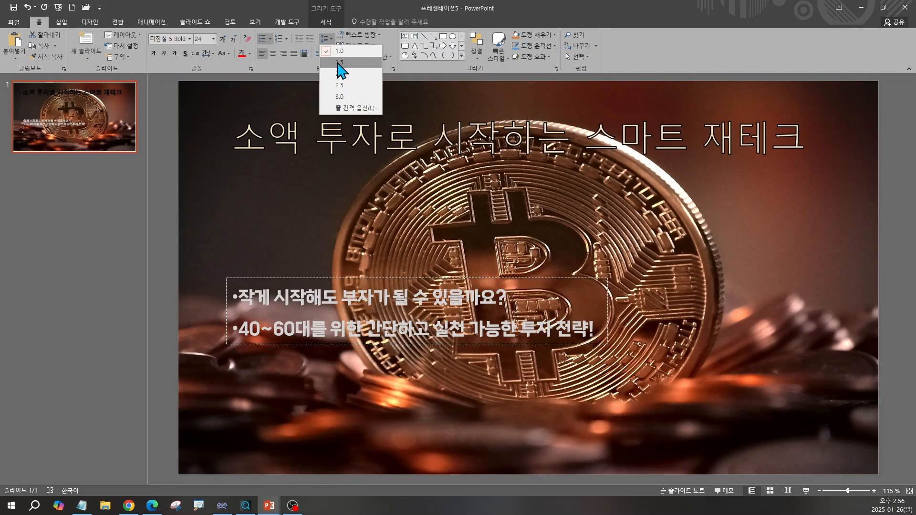
left_click(339, 62)
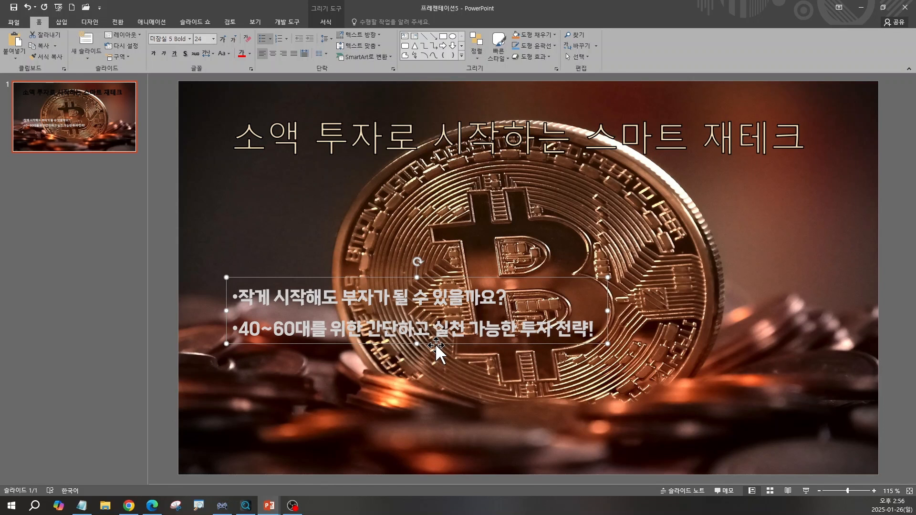
left_click_drag(452, 353, 453, 433)
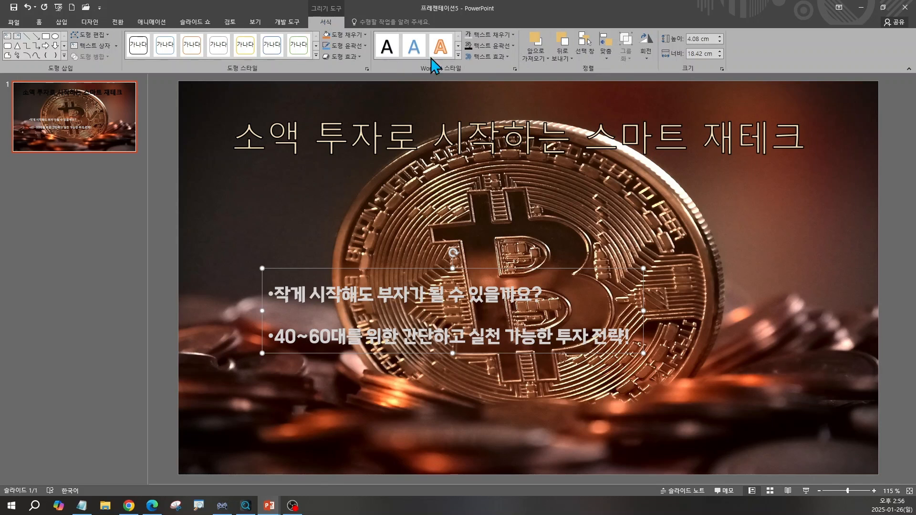
Give the key-point text a black outline
left_click(514, 47)
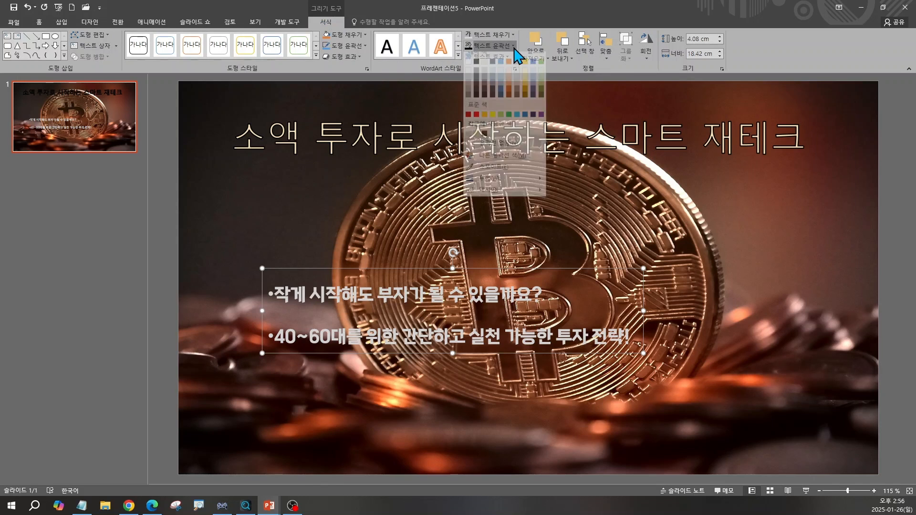
left_click(476, 68)
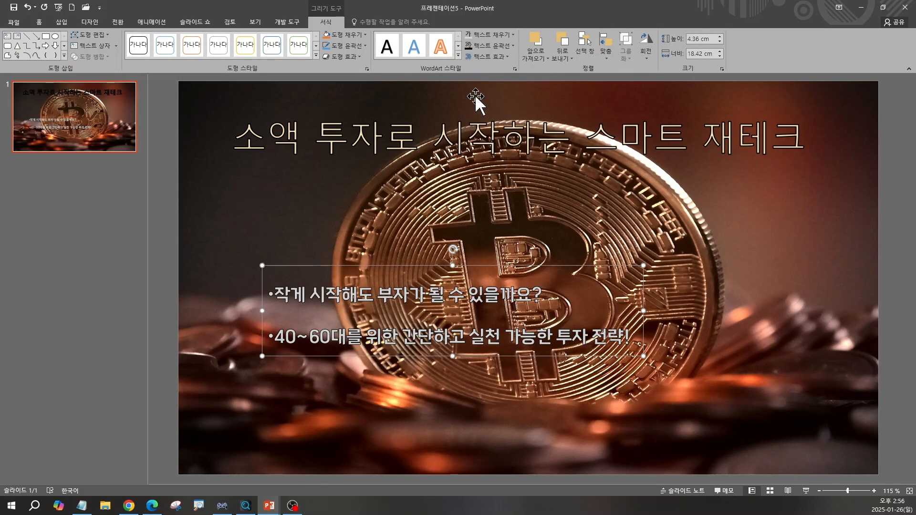
left_click(514, 47)
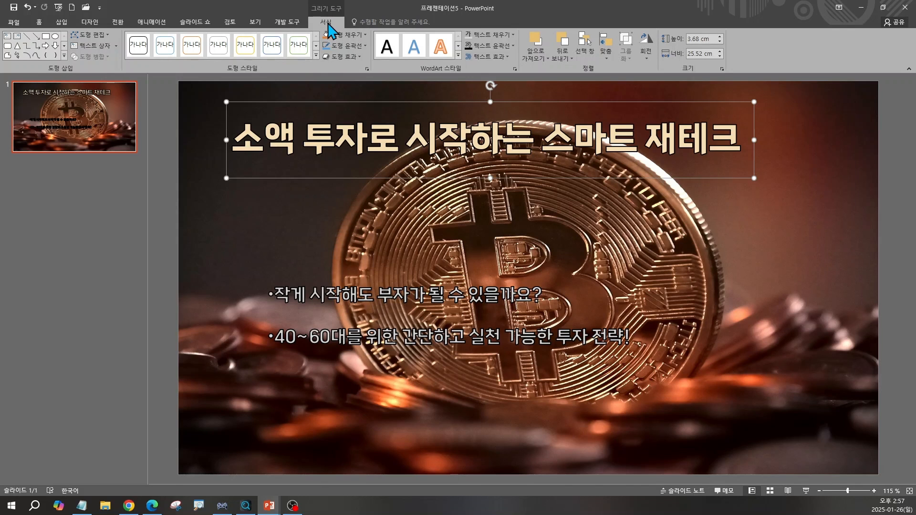
Centre the title text box horizontally on the slide
left_click(606, 52)
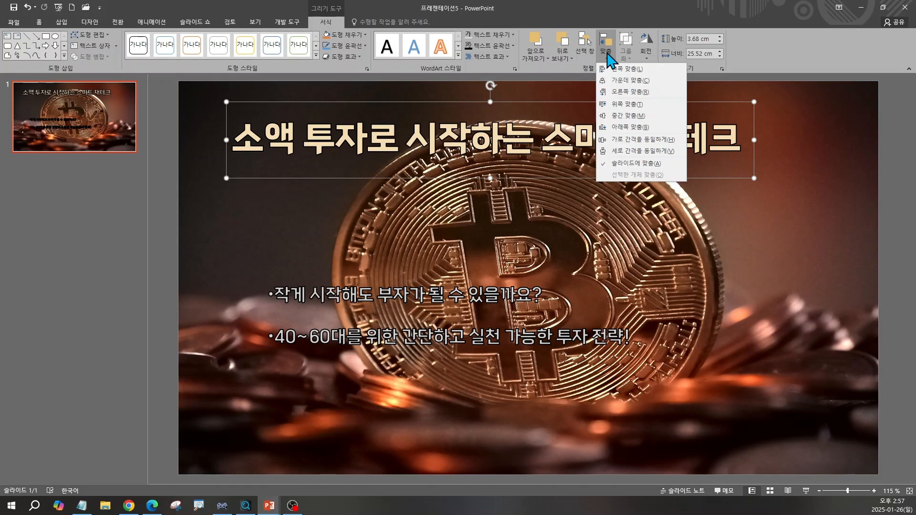
left_click(617, 82)
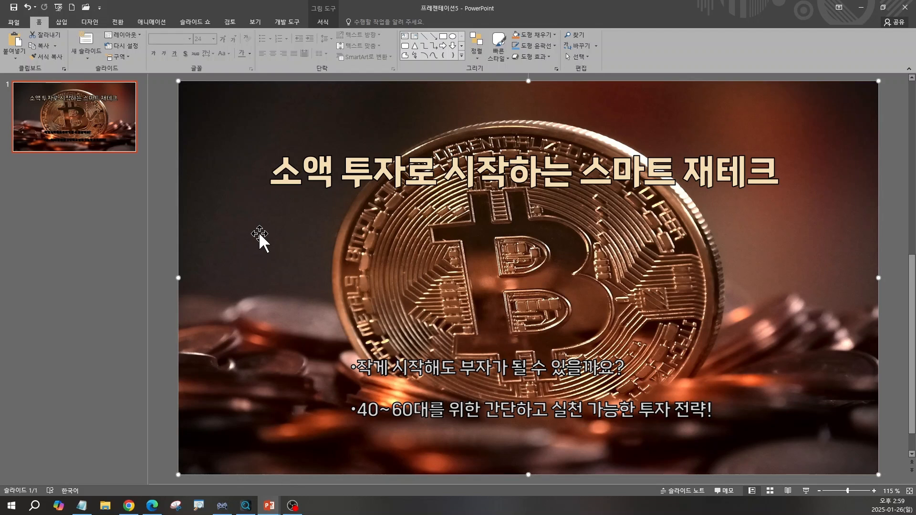
Soften the Bitcoin background picture by 50% with the picture corrections
left_click(324, 23)
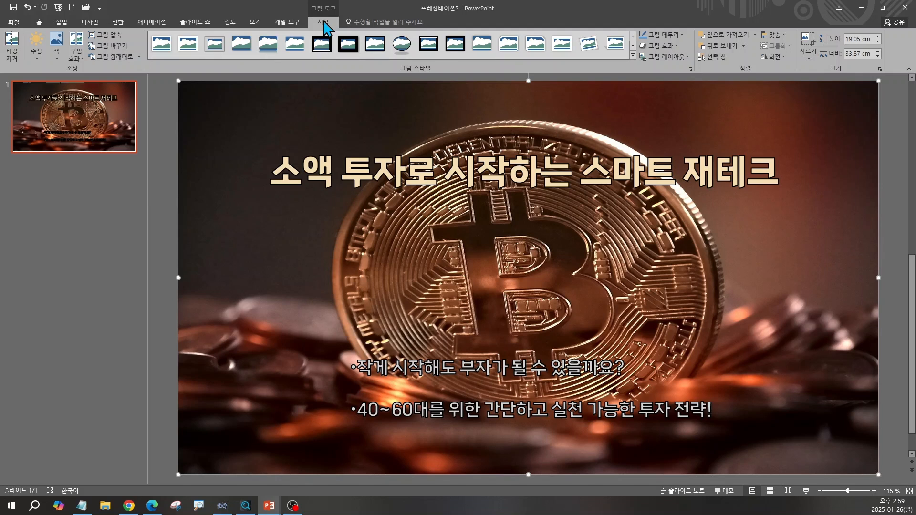
left_click(38, 57)
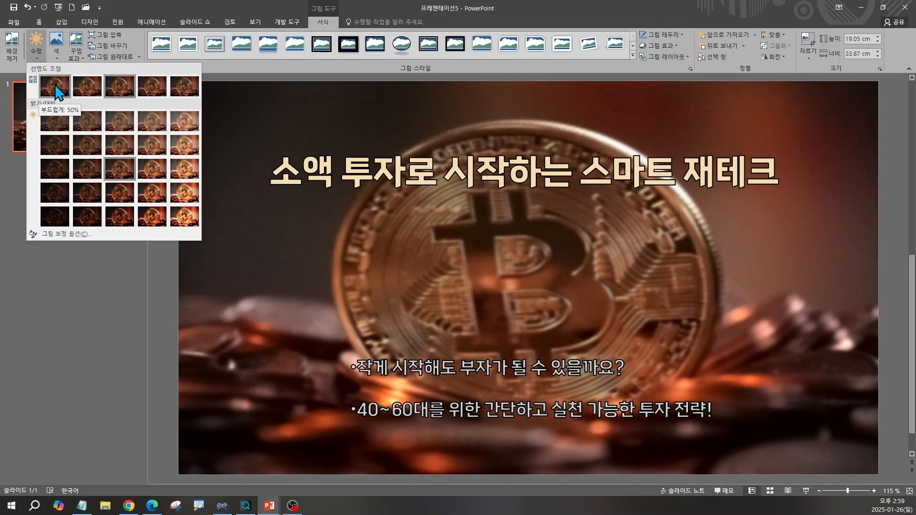
left_click(55, 86)
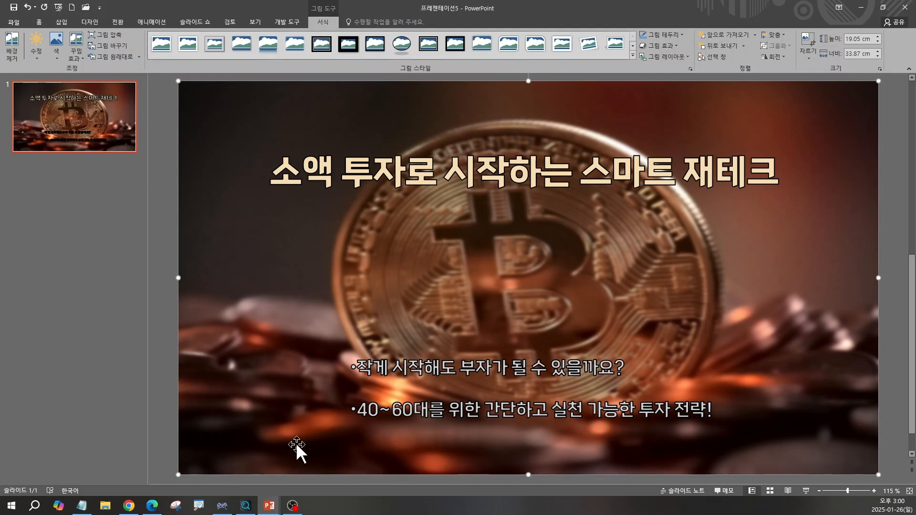
In a new Chrome tab, search Google for 컬러헌트 and open the Color Hunt website
left_click(129, 506)
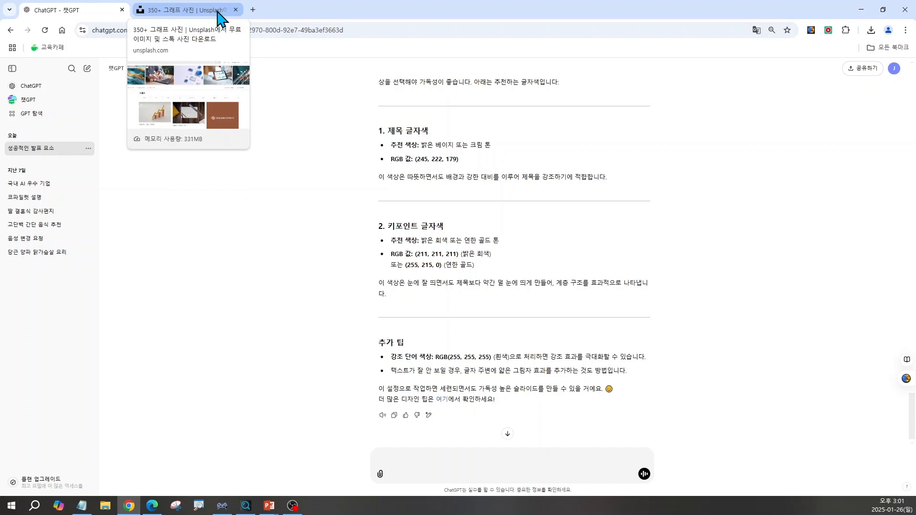
left_click(253, 9)
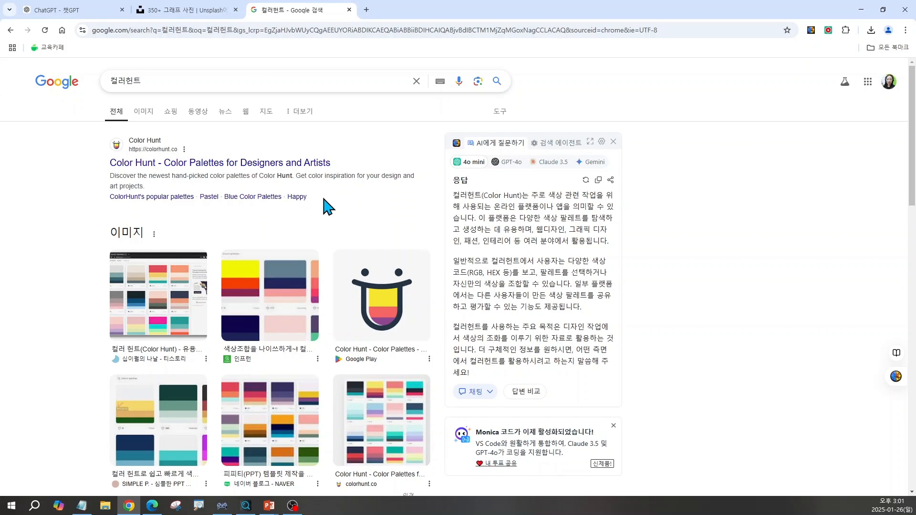
left_click(152, 167)
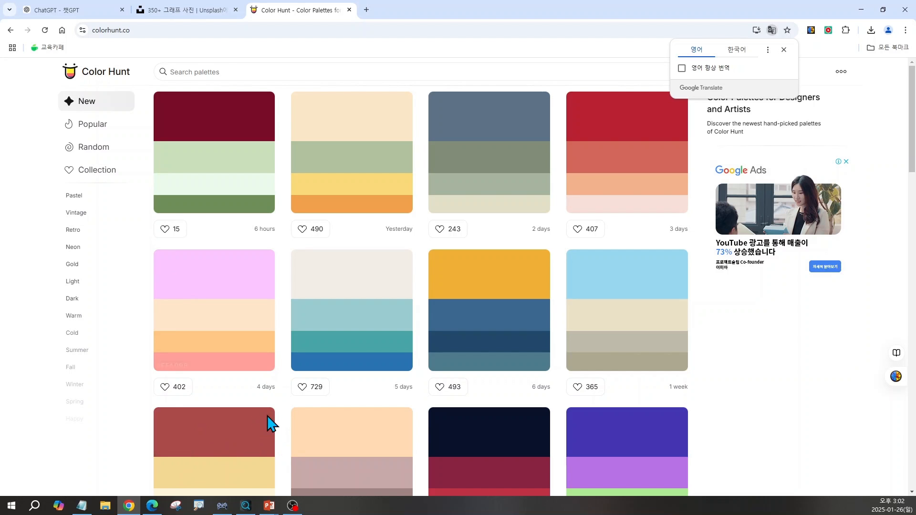
Browse the newest colour palettes on Color Hunt for colour combinations that suit the slides
left_click(906, 8)
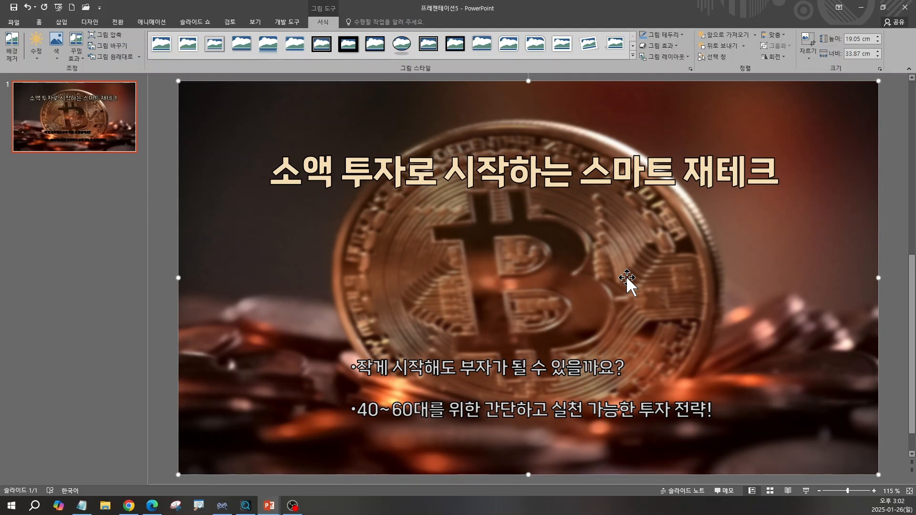
left_click(130, 506)
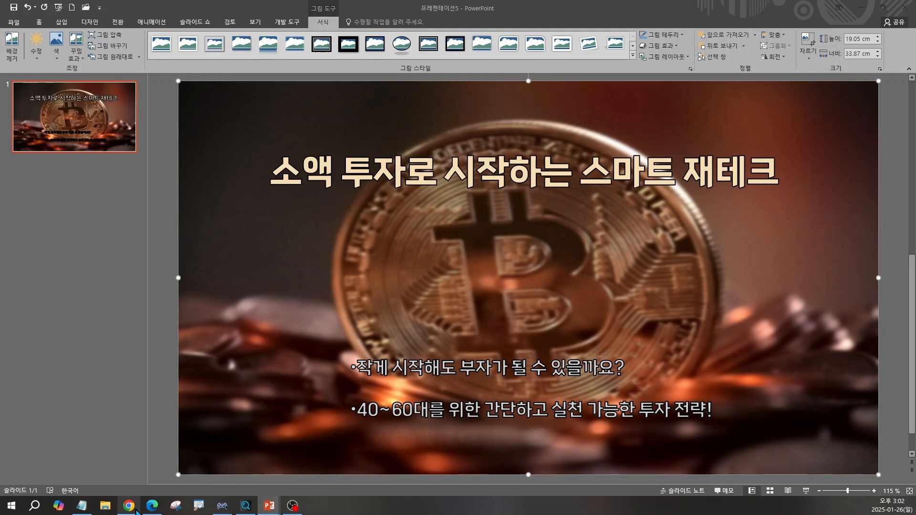
scroll(535, 266, "down", 4)
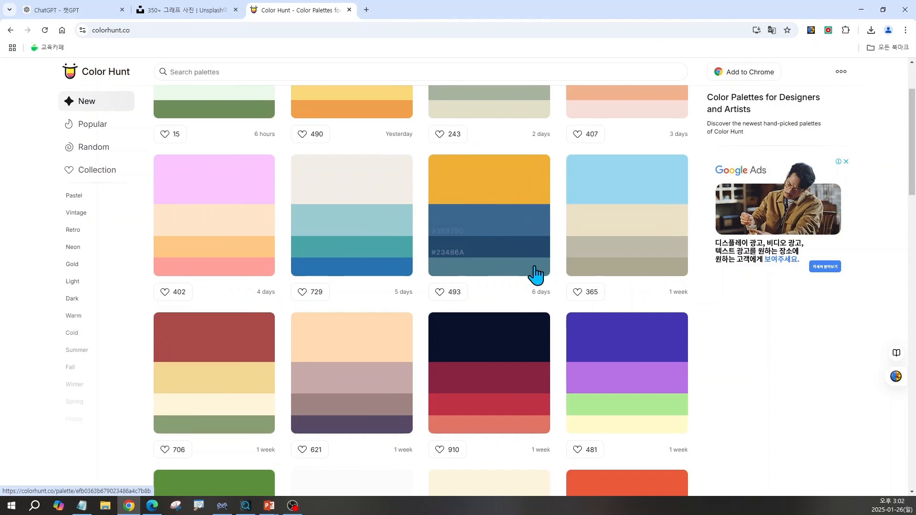
scroll(535, 266, "down", 1)
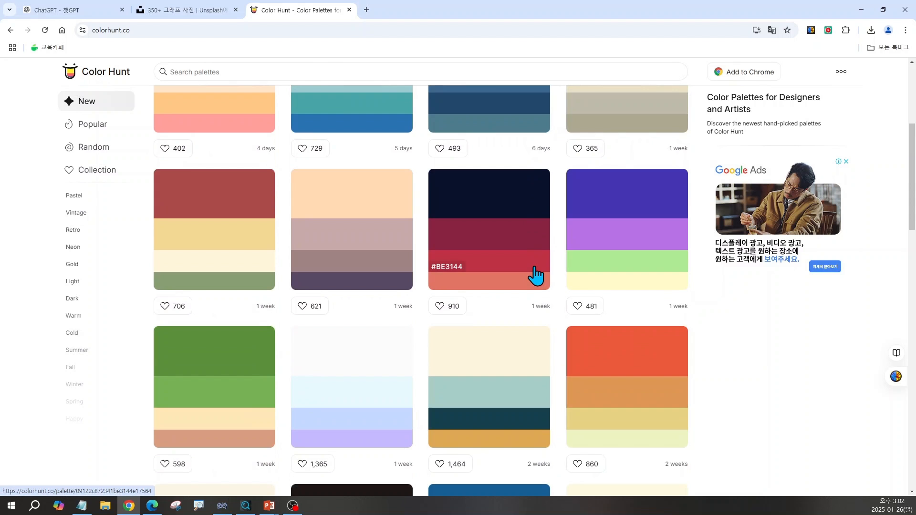
scroll(535, 276, "down", 2)
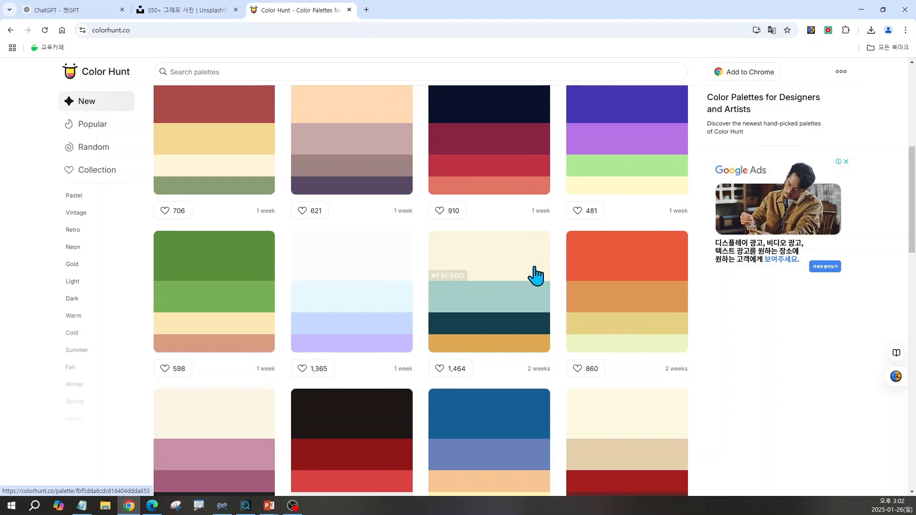
scroll(535, 276, "down", 2)
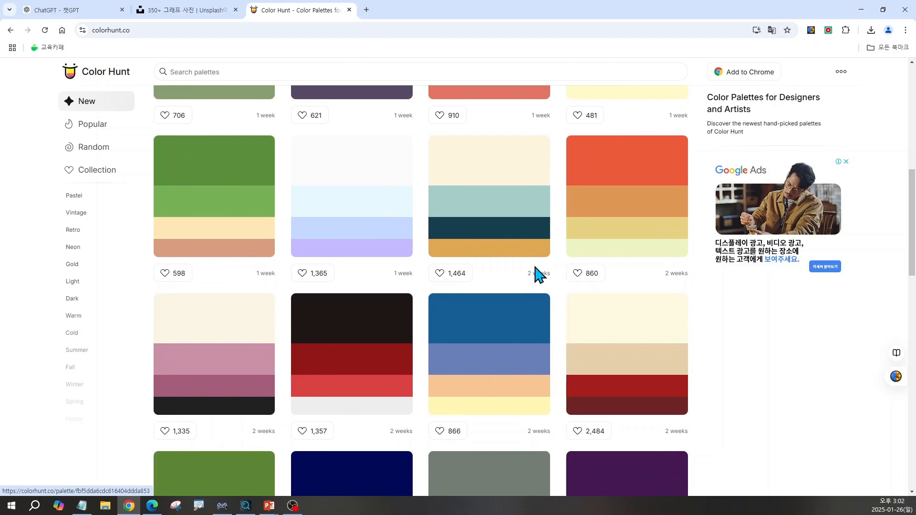
scroll(535, 275, "down", 3)
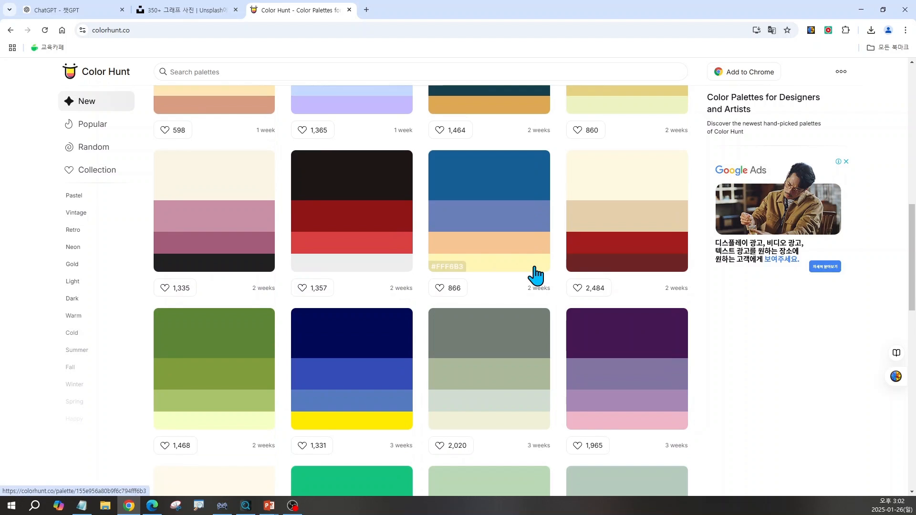
Look further down through the older palettes in Color Hunt's newest list for tones that match the Bitcoin slide
scroll(536, 275, "down", 1)
scroll(536, 275, "down", 1)
scroll(536, 276, "down", 6)
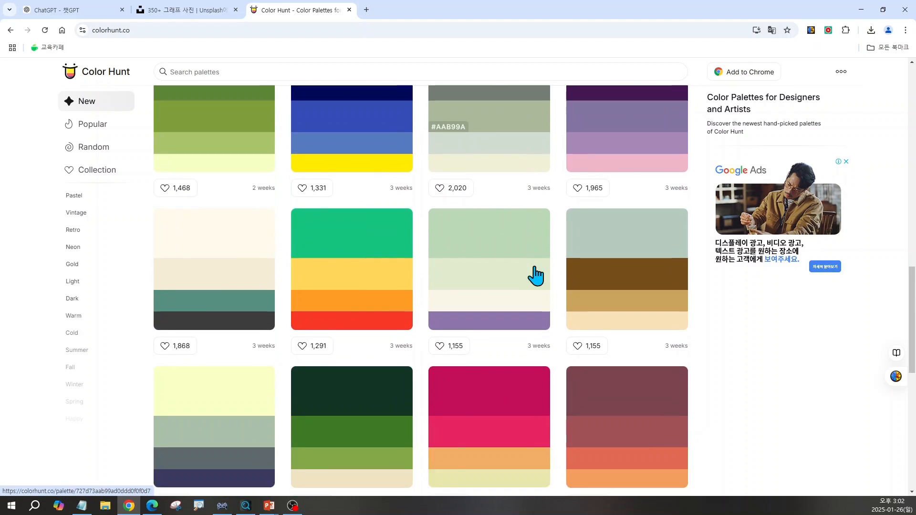
scroll(536, 275, "down", 14)
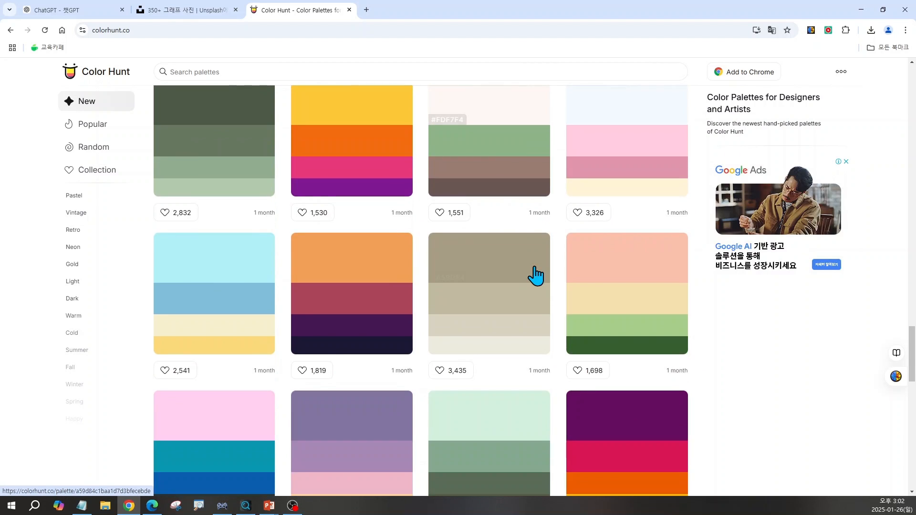
scroll(536, 275, "down", 10)
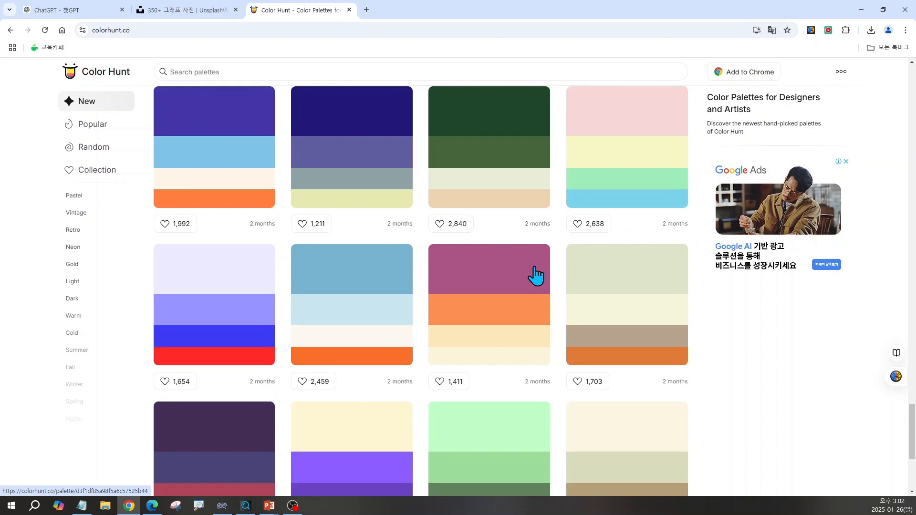
scroll(536, 276, "down", 13)
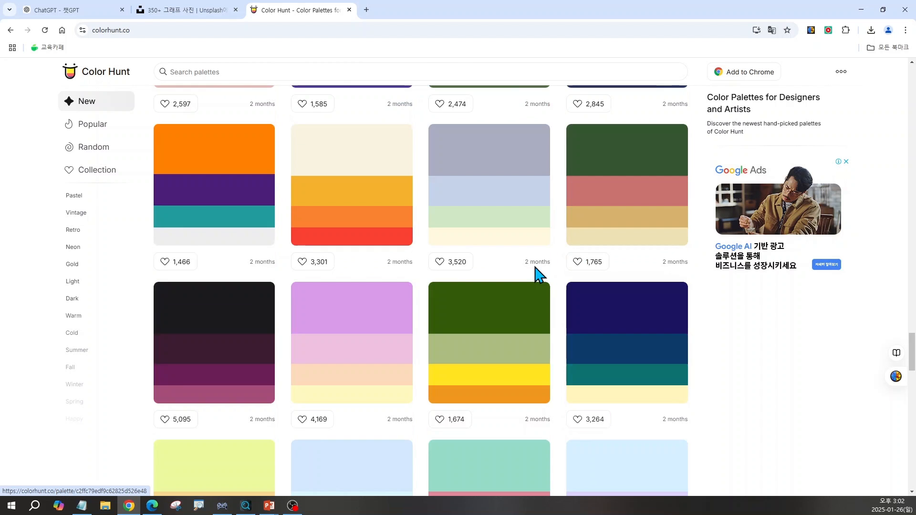
scroll(536, 275, "down", 10)
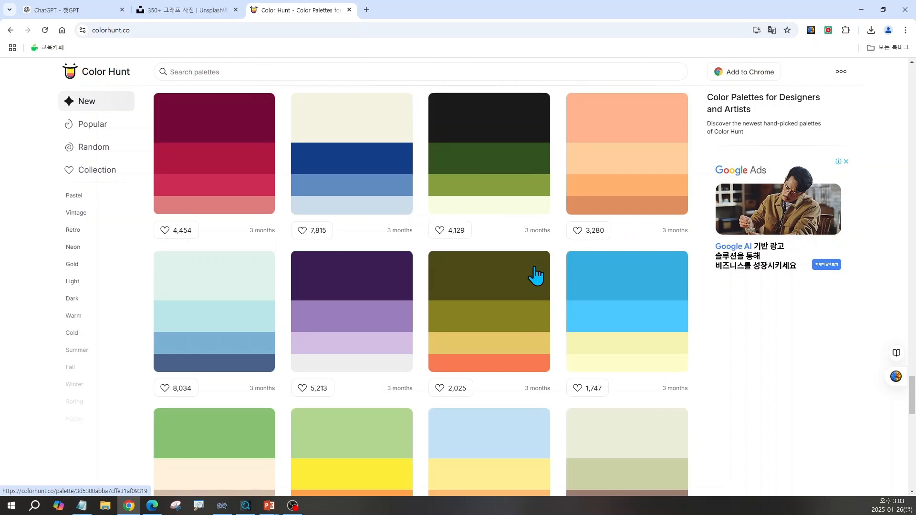
scroll(536, 276, "down", 15)
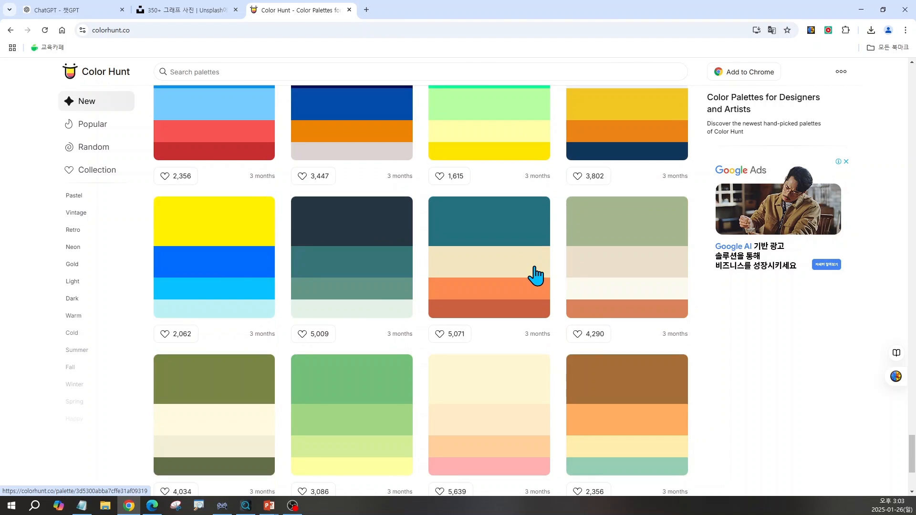
scroll(622, 241, "down", 4)
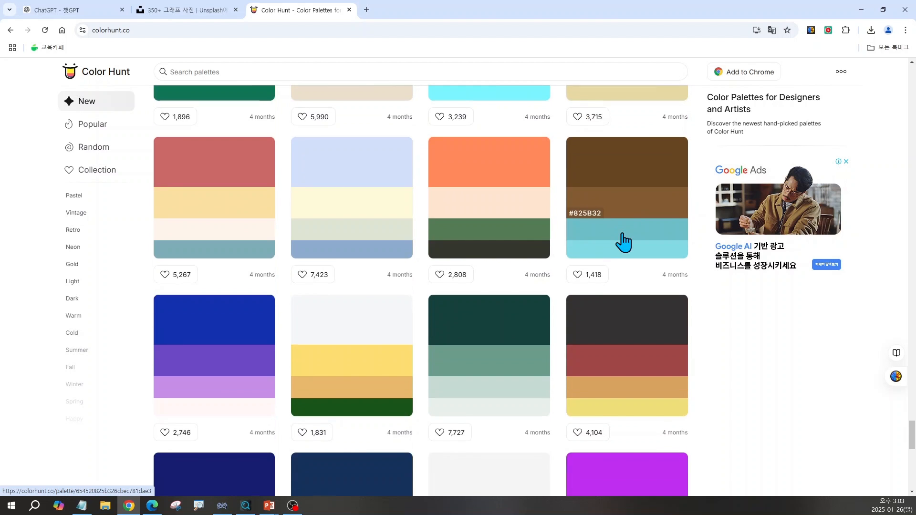
Compare the Color Hunt palettes with the Bitcoin slide by placing the browser window over it, and maximize the browser again
left_click_drag(588, 6, 630, 144)
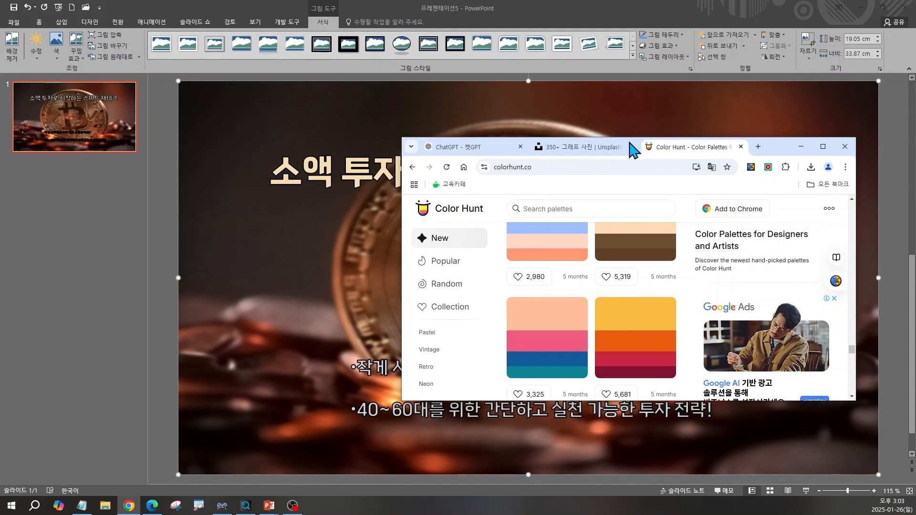
scroll(649, 267, "up", 1)
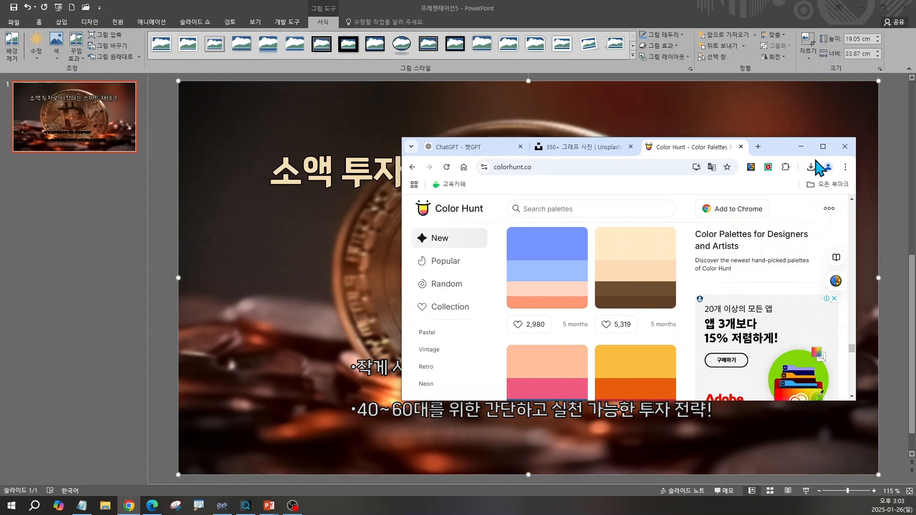
left_click(823, 147)
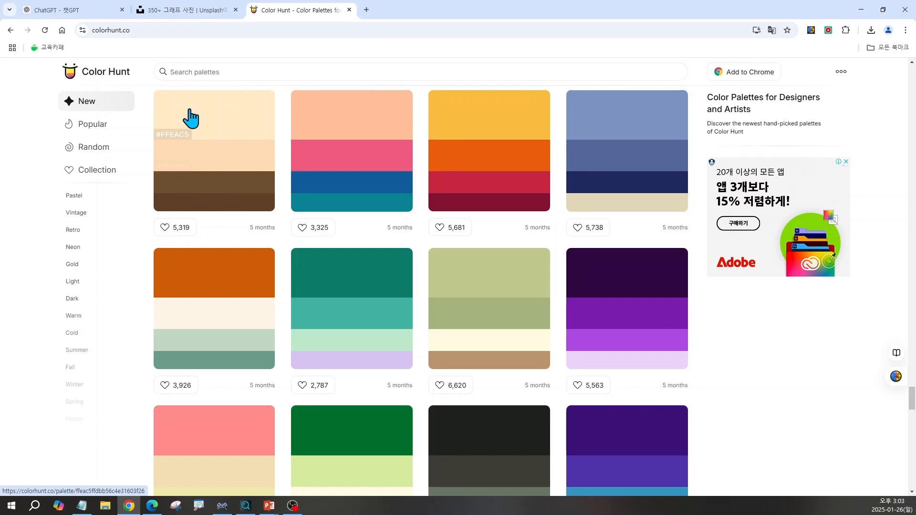
Open the beige and brown palette that starts with #FFEAC5 and examine its hex and RGB colour codes
left_click(225, 116)
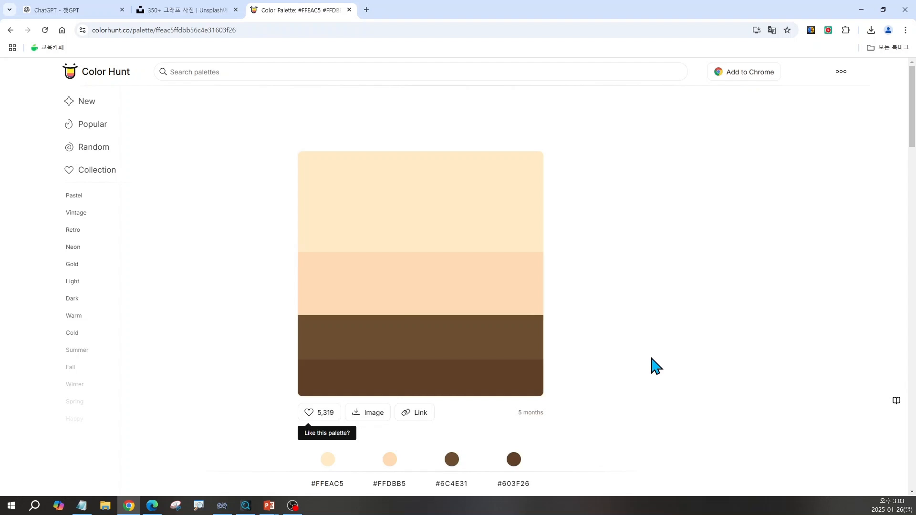
scroll(651, 367, "down", 2)
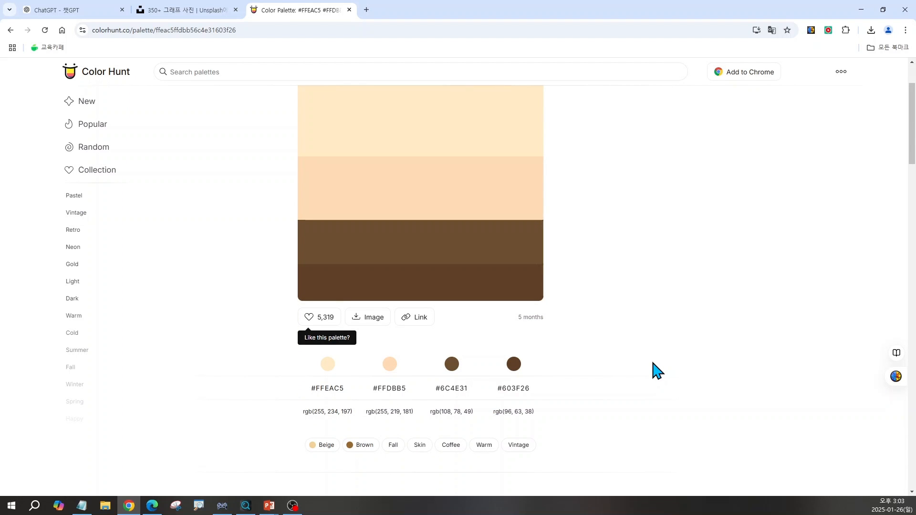
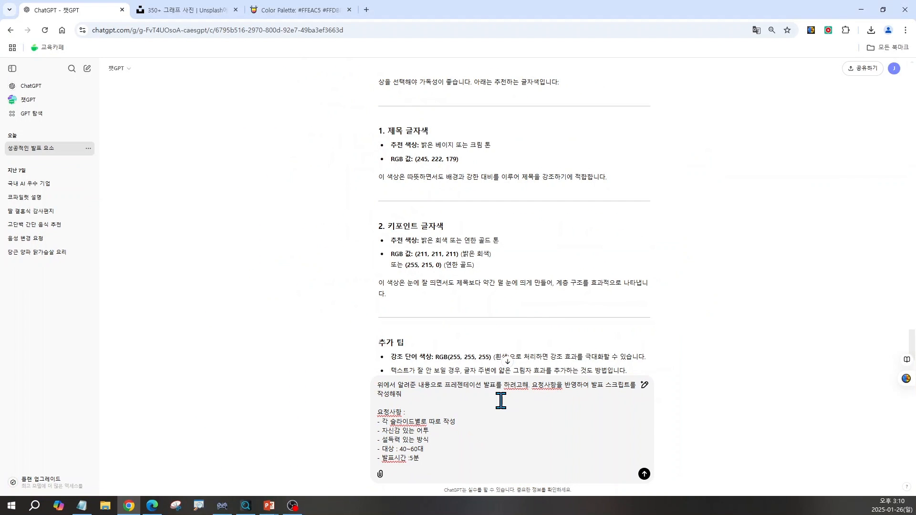
Send ChatGPT the request for a confident, persuasive 5-minute script, written slide by slide for people in their 40s to 60s, and switch to PowerPoint
key("Return")
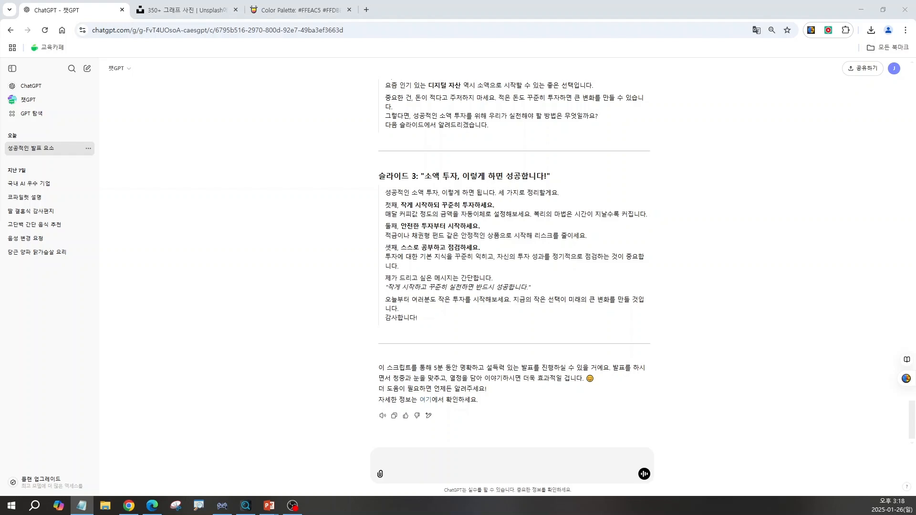
key("alt+Tab")
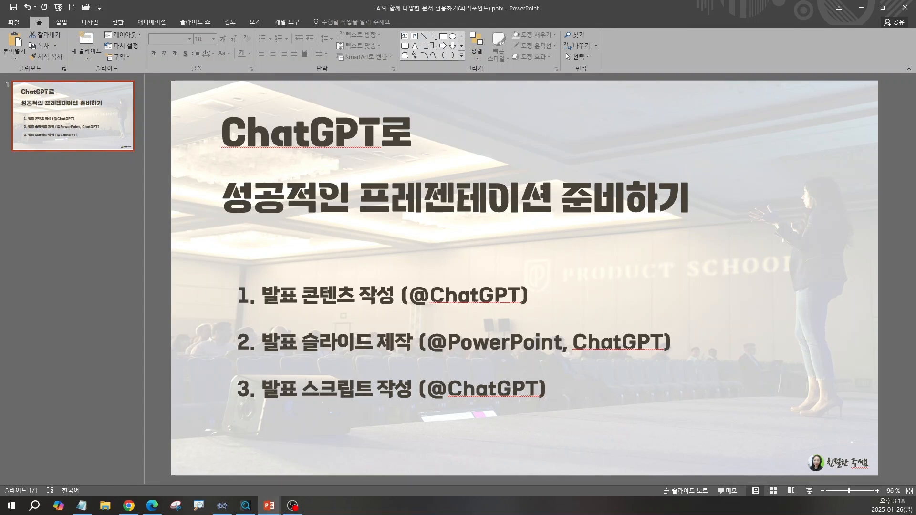